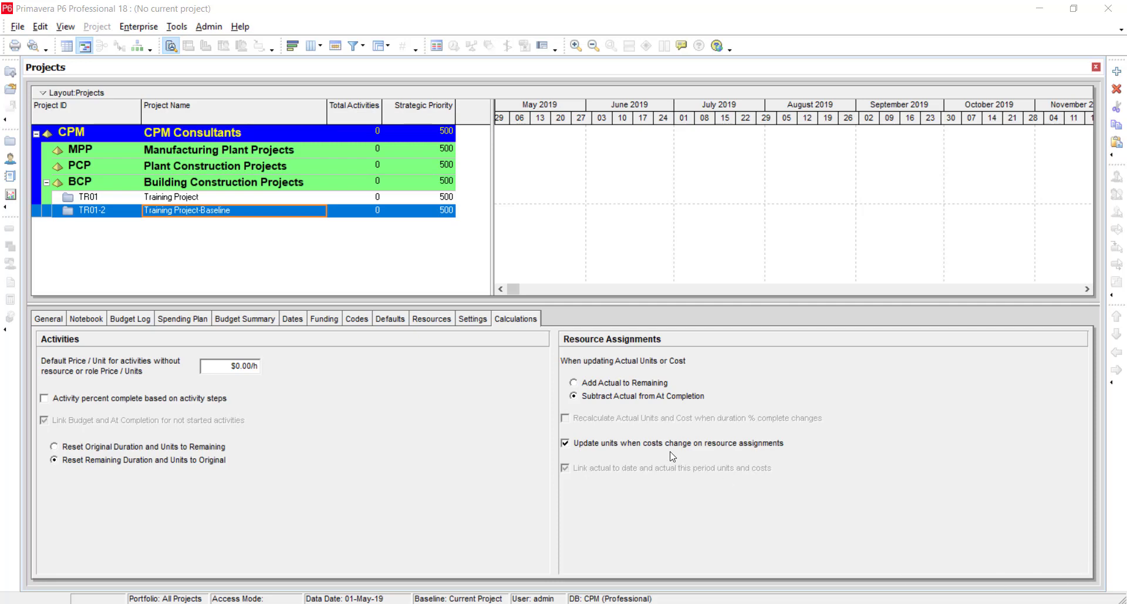
Duplicate the TR01-2 Training Project-Baseline project, accepting the default project, WBS and activity copy options.
right_click(246, 218)
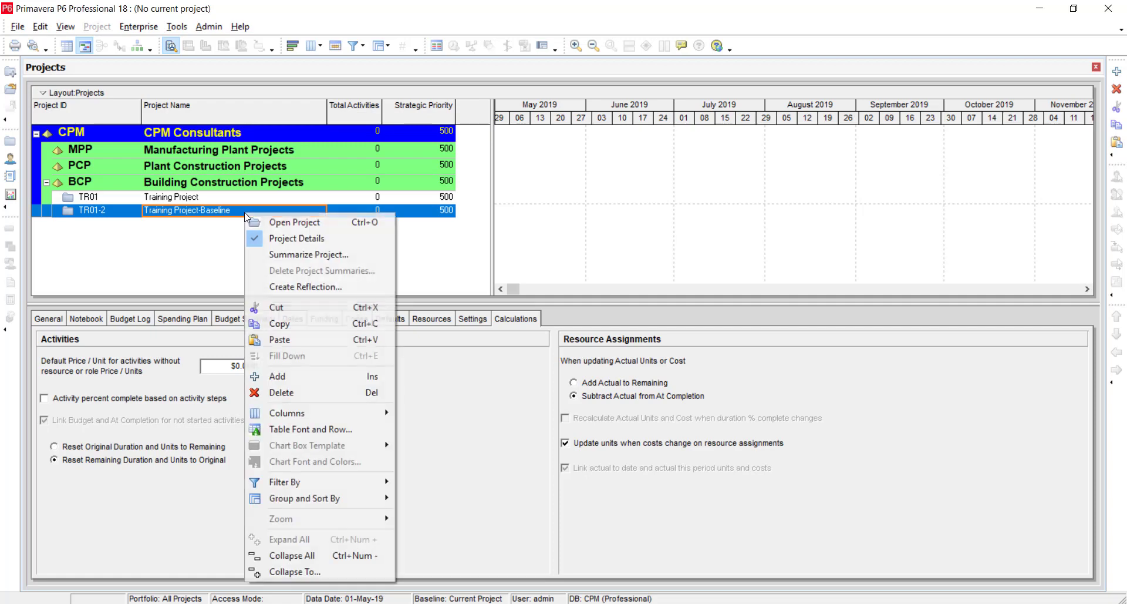
click(279, 323)
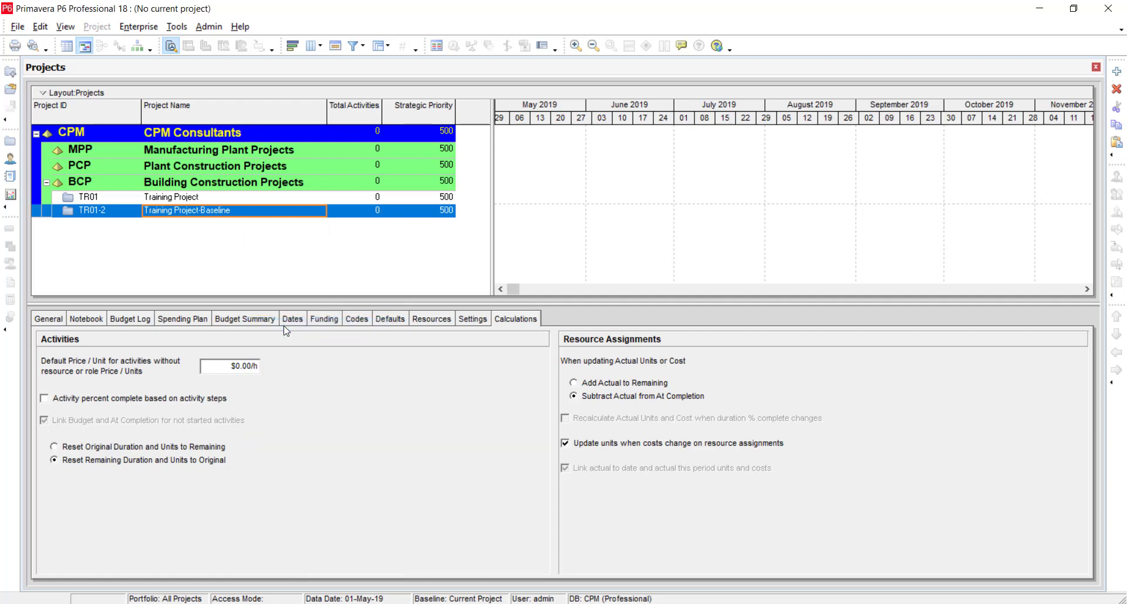
key(ctrl+v)
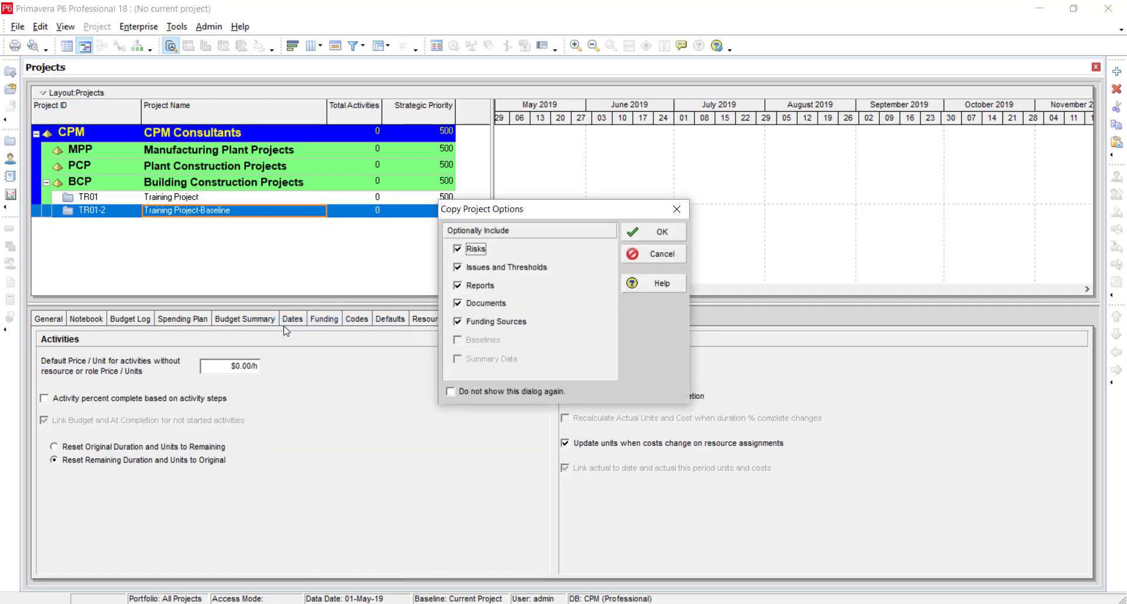
click(644, 232)
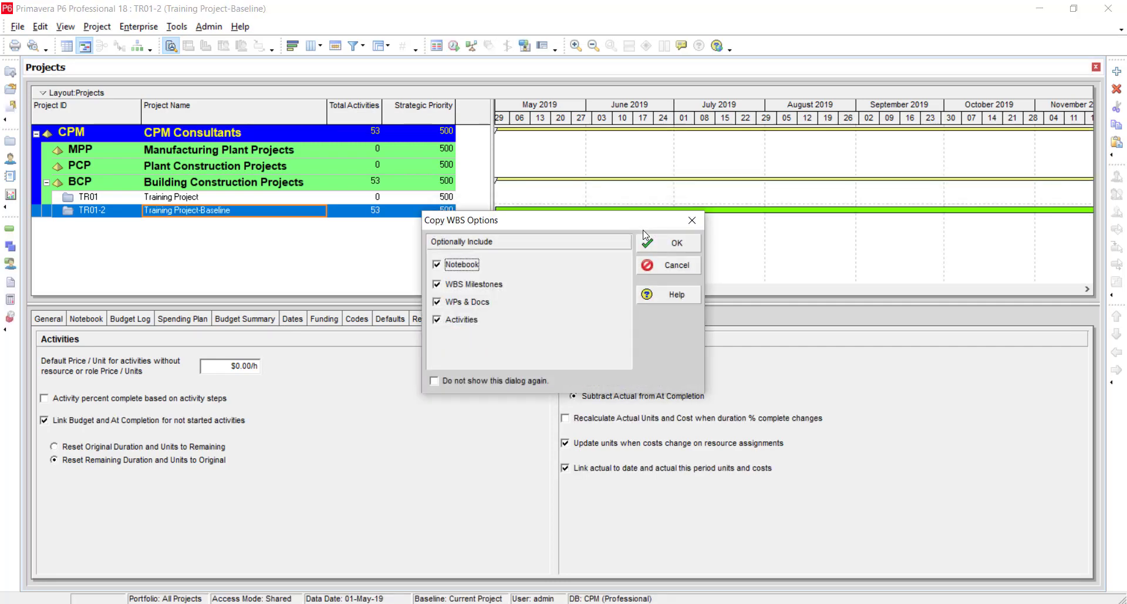
click(655, 240)
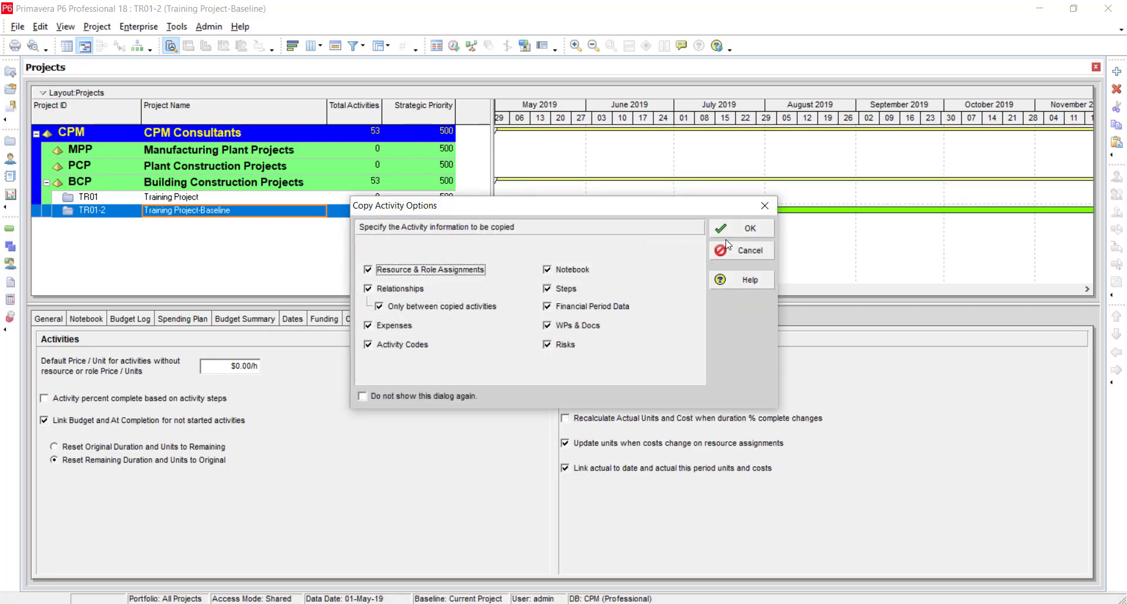
click(745, 229)
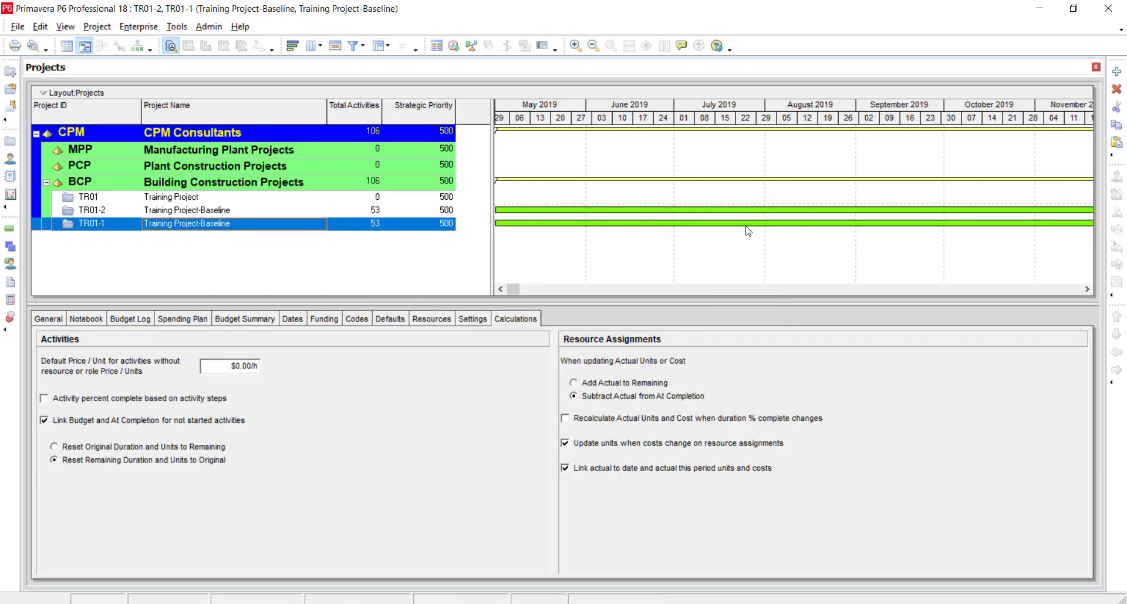
Rename the copied project TR01-1 as Training Project-1st Update (20-May-19).
click(246, 224)
click(246, 223)
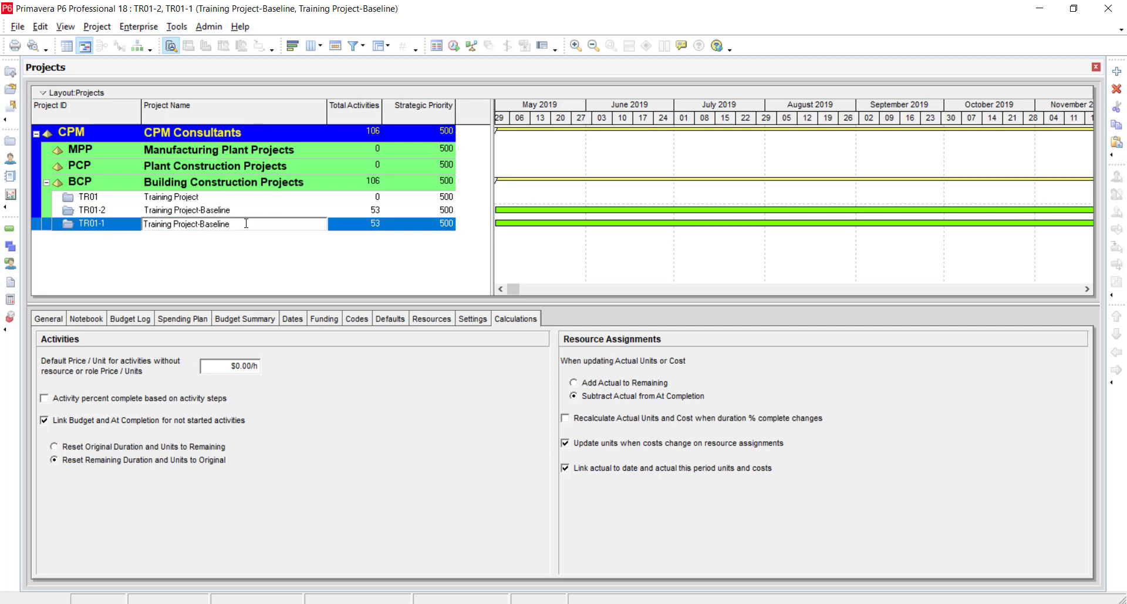
key(BackSpace)
key(BackSpace)
key(BackSpace)
key(BackSpace)
key(BackSpace)
key(BackSpace)
key(BackSpace)
key(BackSpace)
text(1st Update)
text((20-May-19))
key(Return)
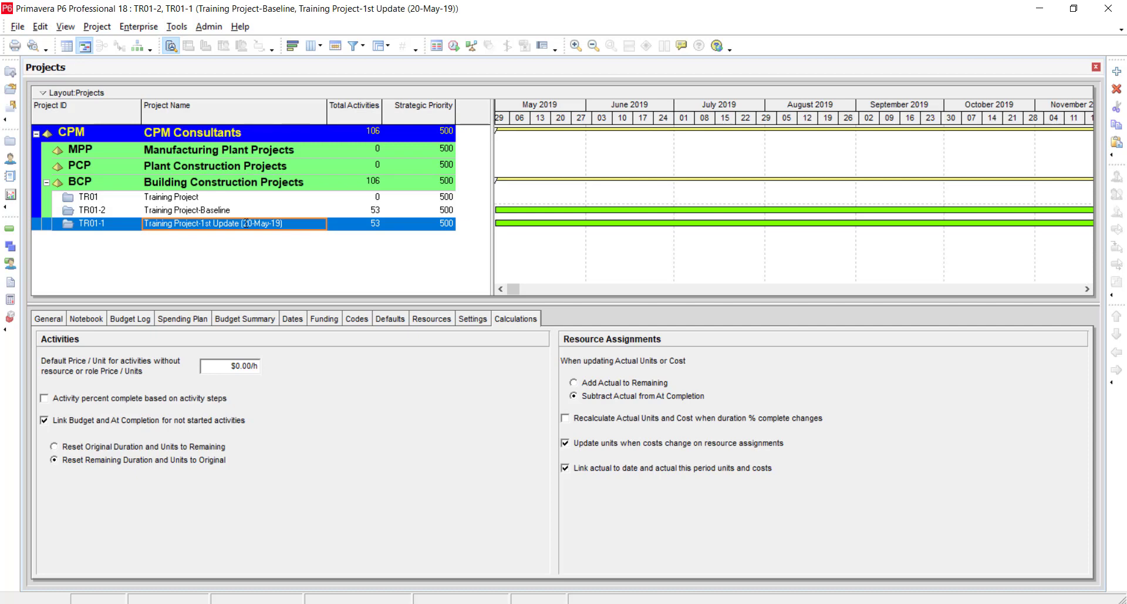
Open the Training Project-1st Update (20-May-19) project and enlarge the Gantt chart and activity table areas.
right_click(288, 228)
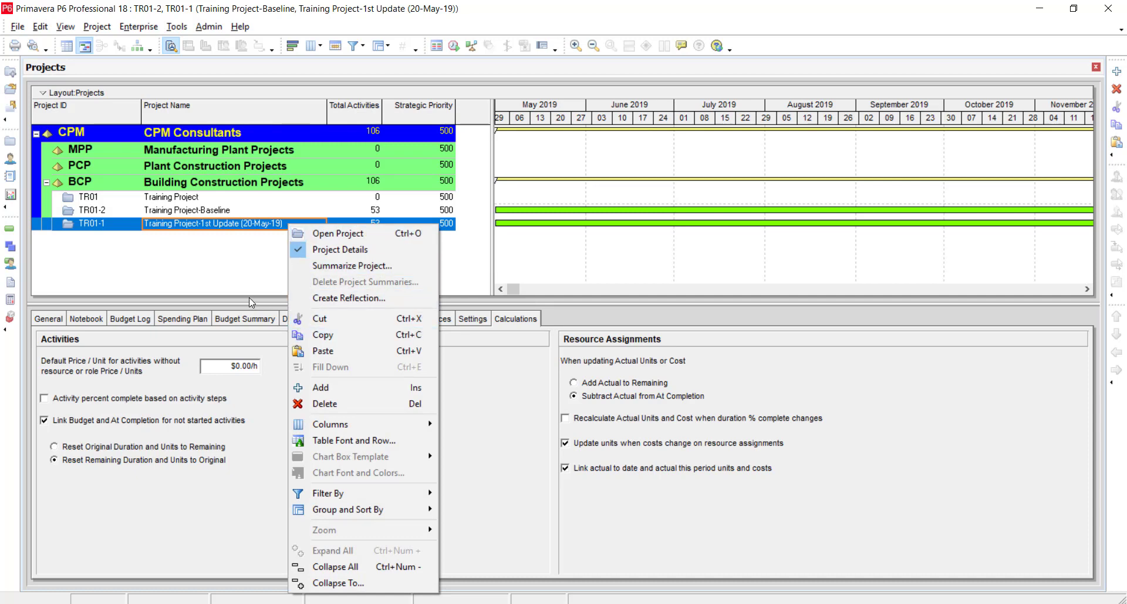
click(236, 269)
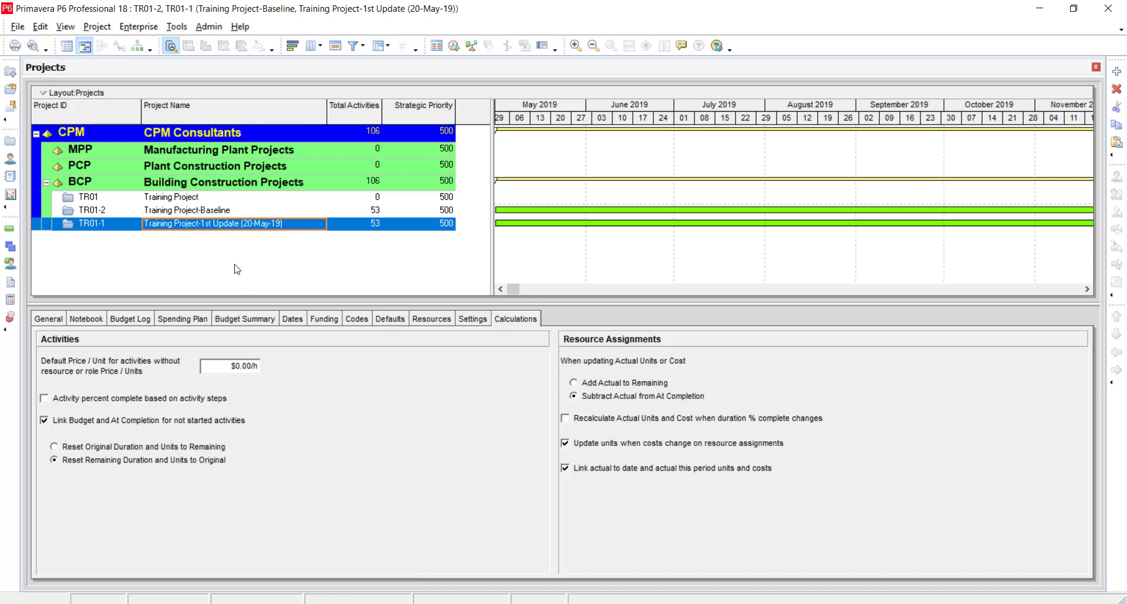
right_click(267, 229)
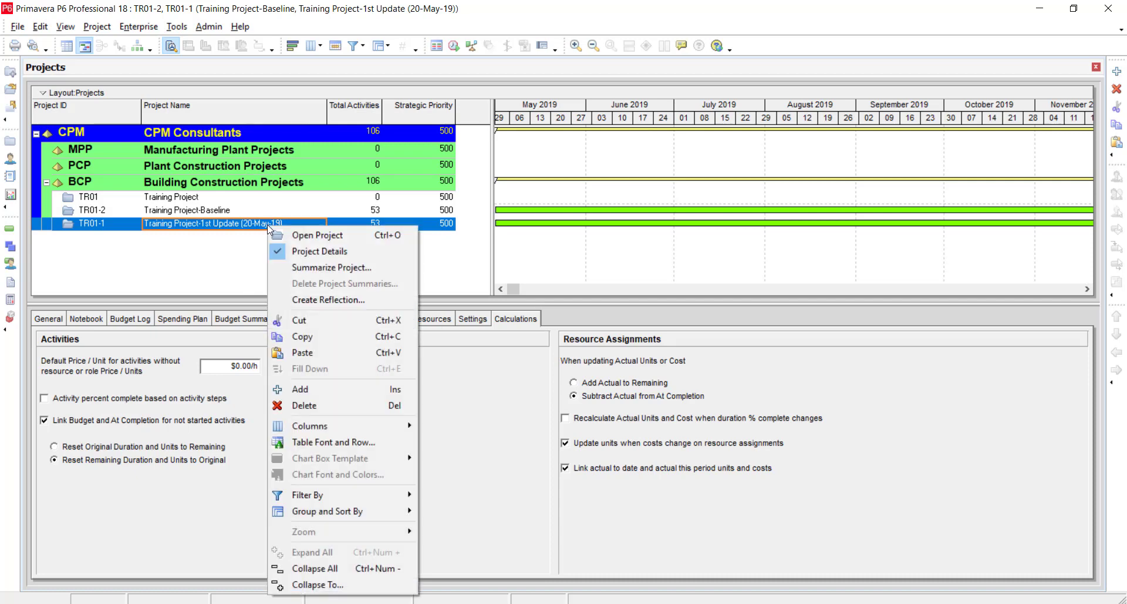
click(286, 234)
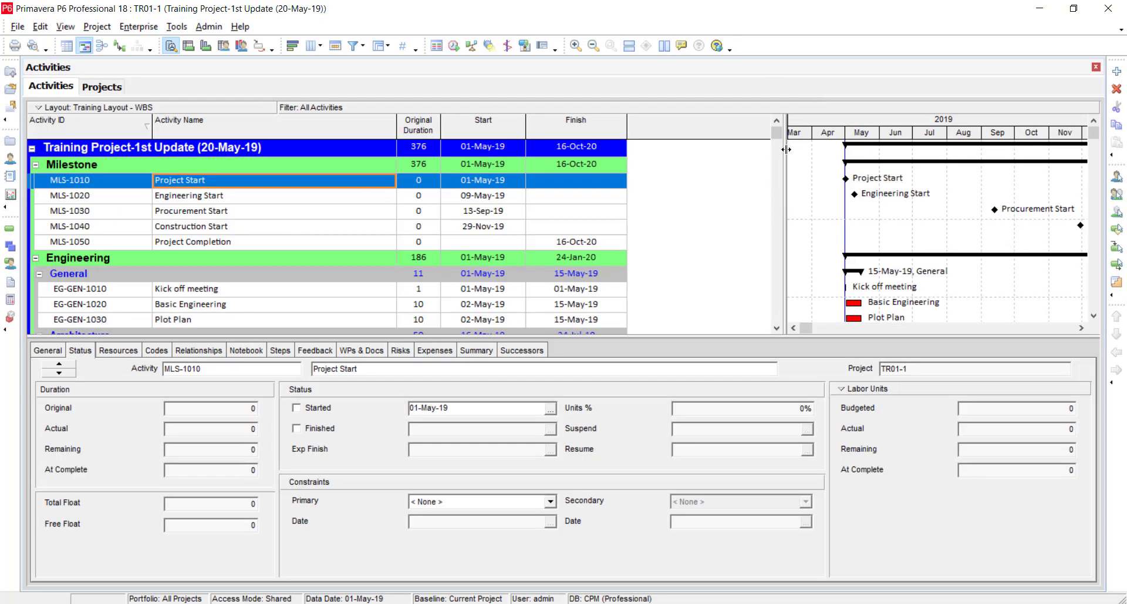
drag(785, 157, 738, 160)
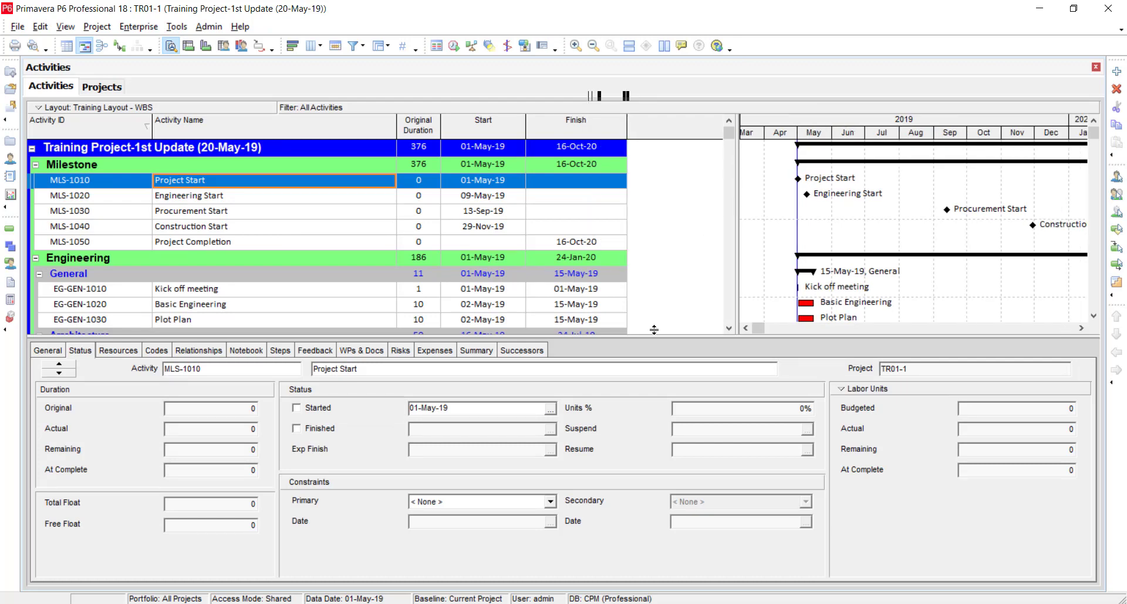
drag(651, 387, 651, 428)
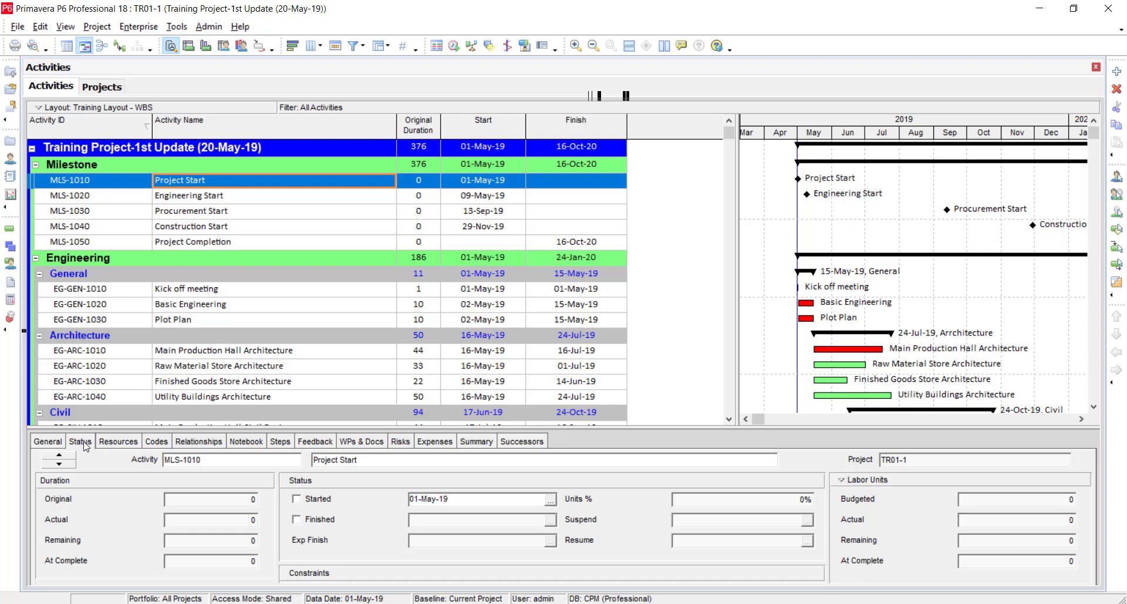
Mark the Project Start milestone MLS-1010 as started on 01-May-19.
click(303, 499)
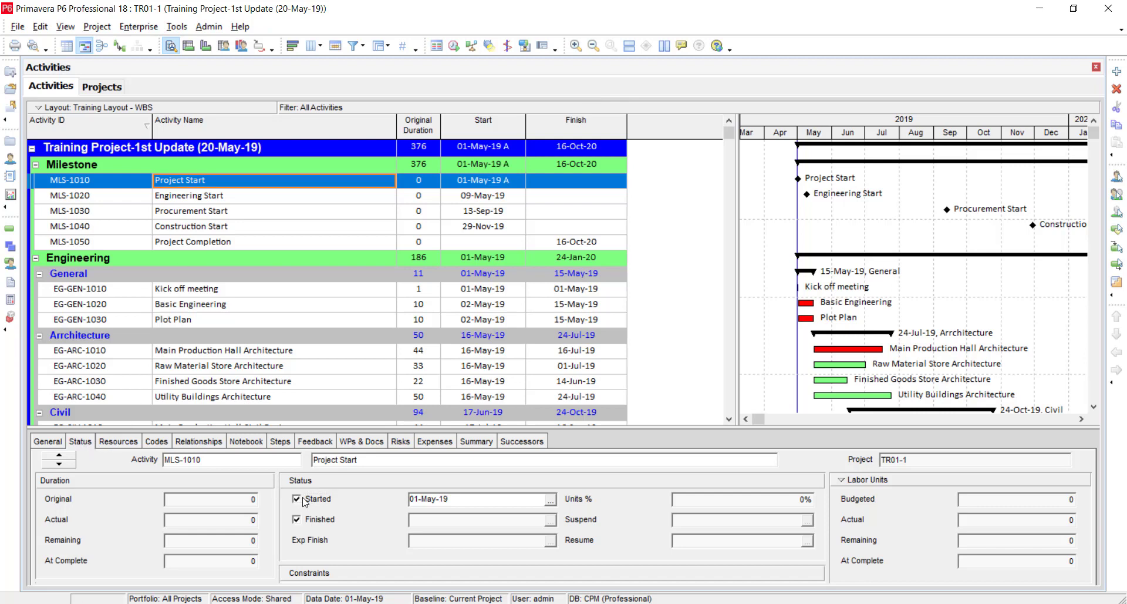
click(551, 499)
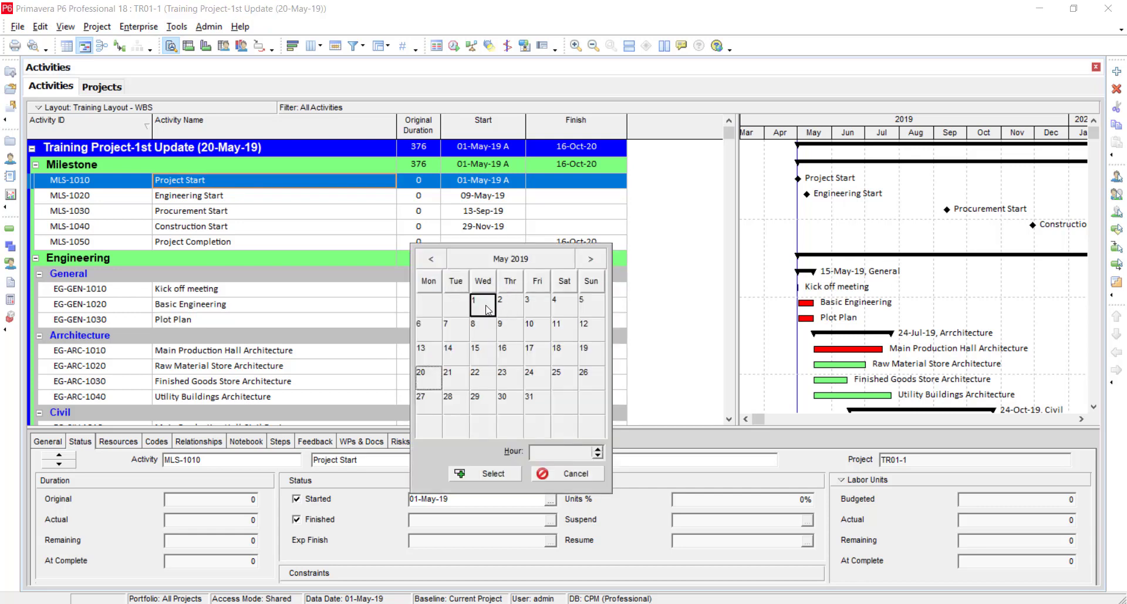
click(485, 478)
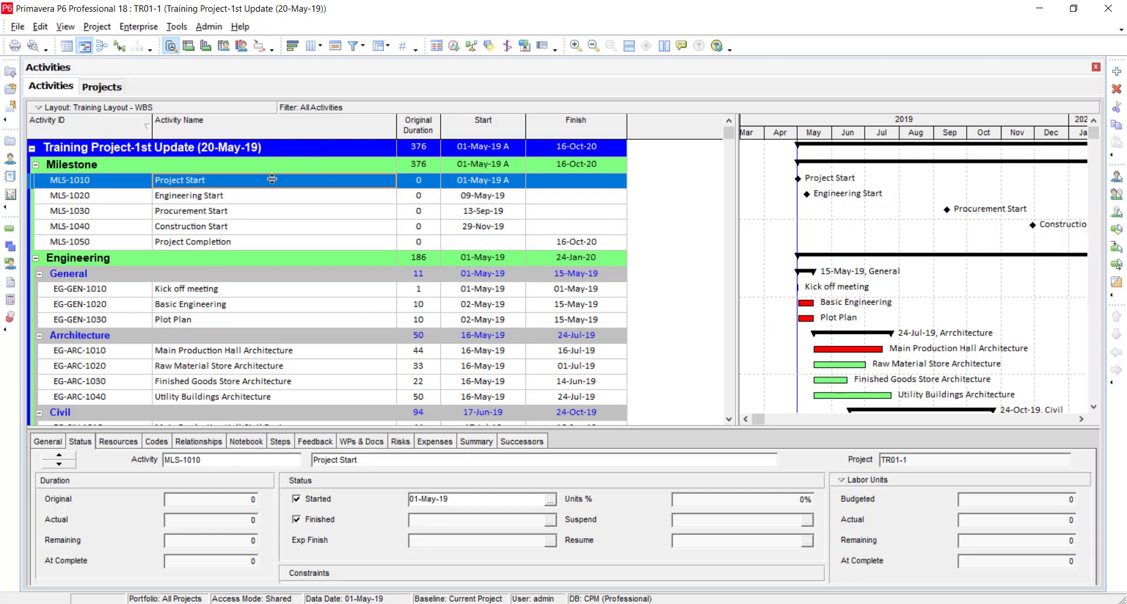
Mark the Kick off meeting activity EG-GEN-1010 as both started and finished on 01-May-19.
click(232, 290)
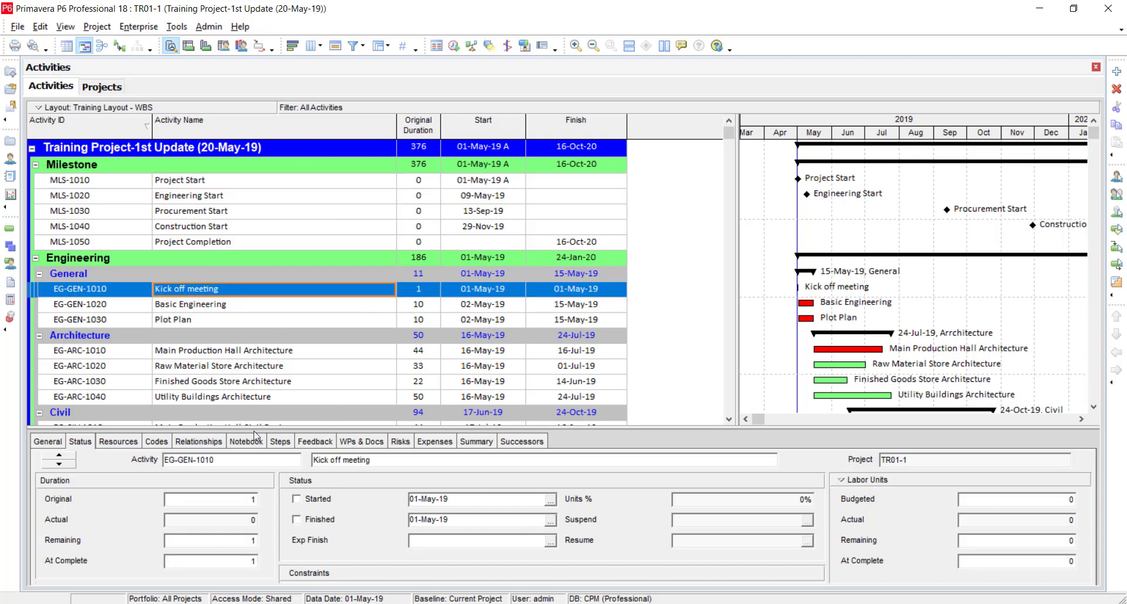
click(316, 499)
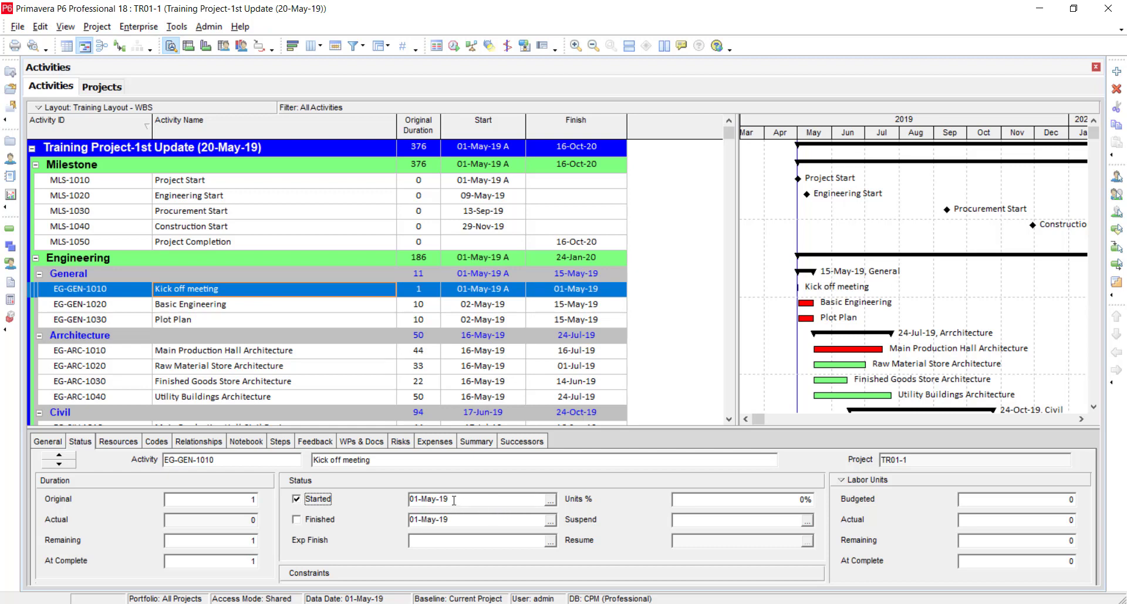
click(313, 519)
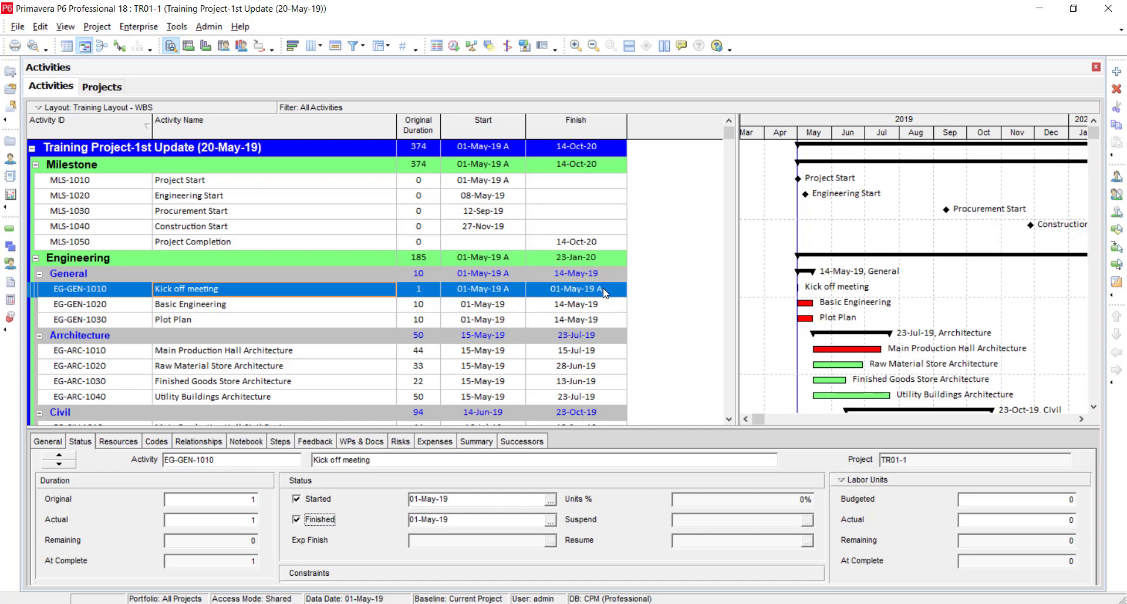
Mark the Basic Engineering activity EG-GEN-1020 as started with an actual start of 03-May-19.
click(191, 306)
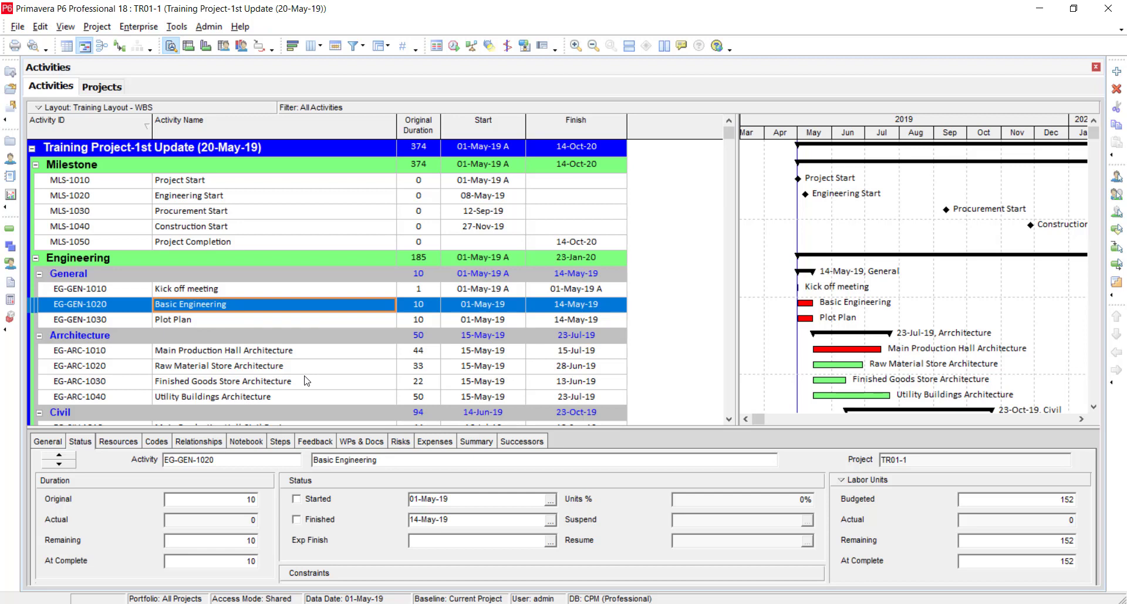
click(315, 501)
click(551, 501)
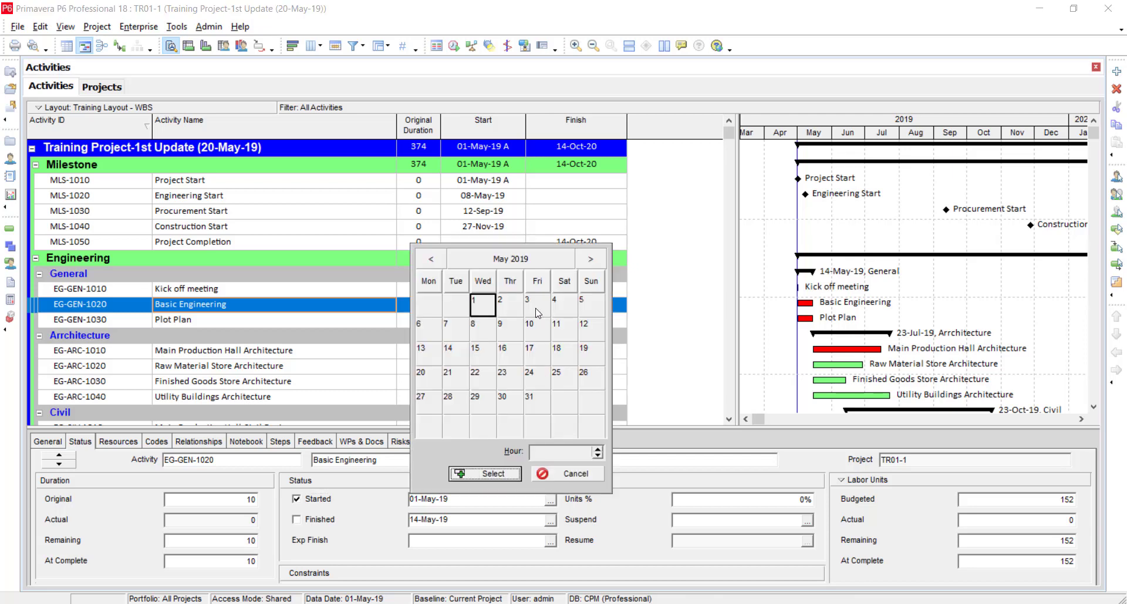
double_click(536, 308)
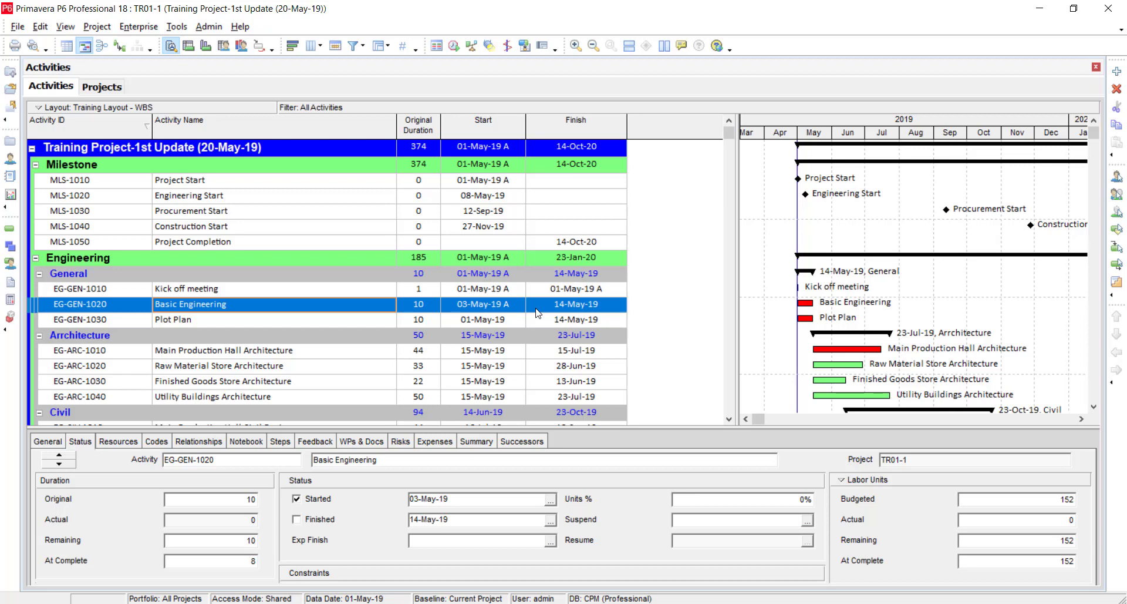
Show the resource assignments of Basic Engineering and check the column selection for Units % Complete.
click(126, 447)
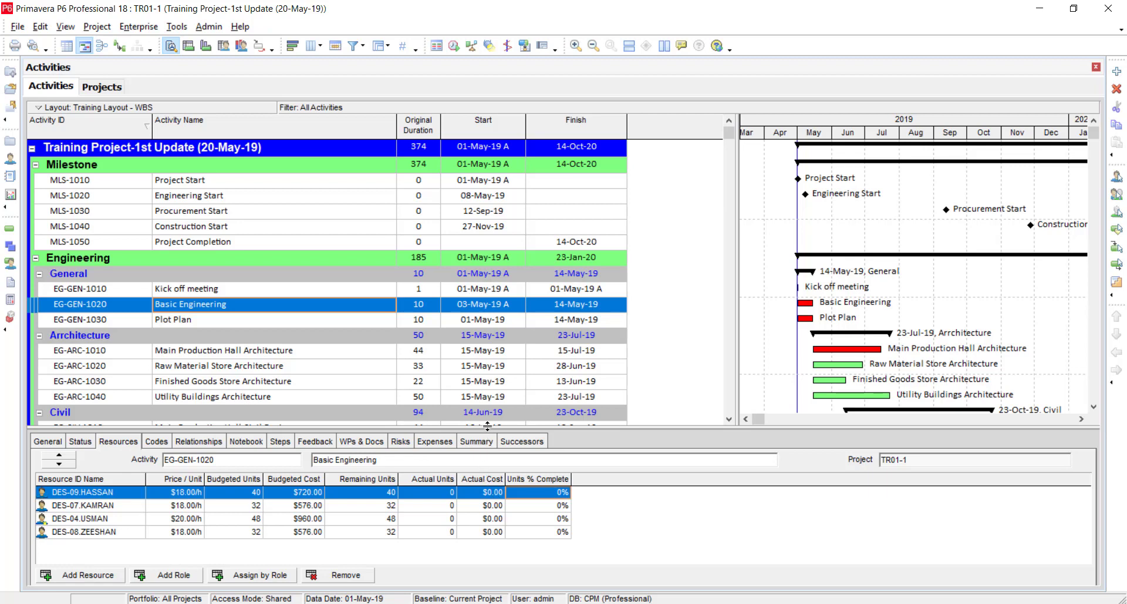
drag(488, 428, 496, 387)
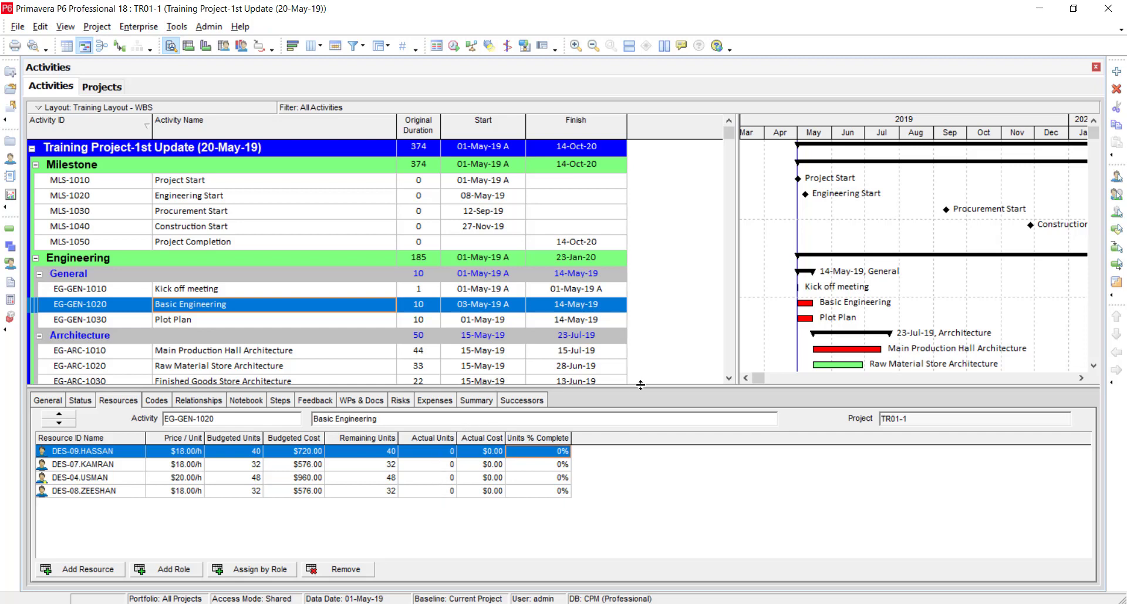
right_click(562, 441)
click(622, 448)
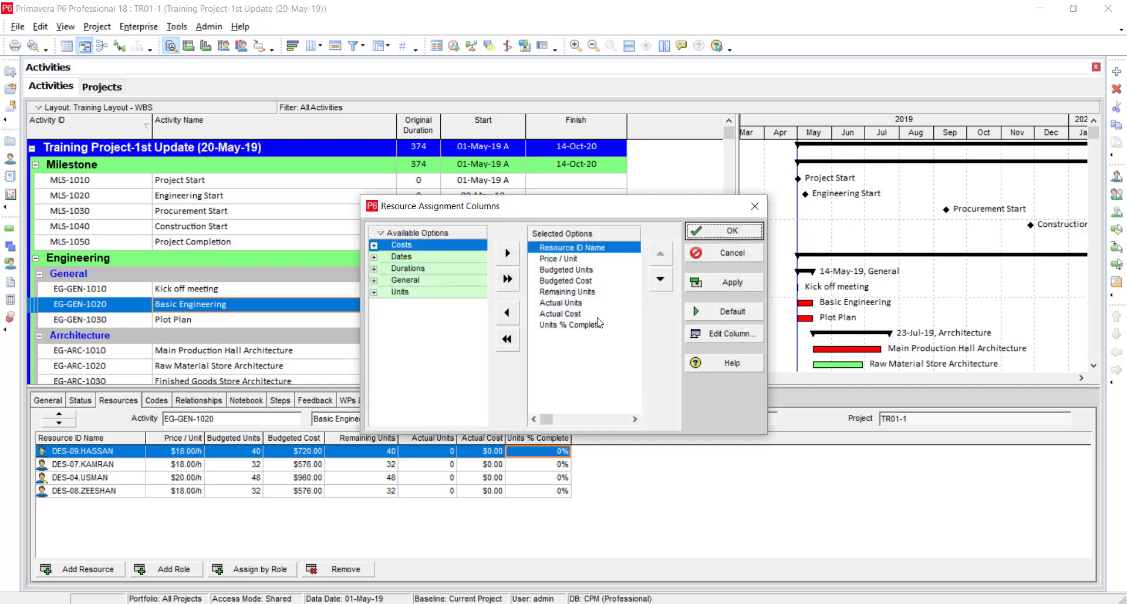
click(596, 324)
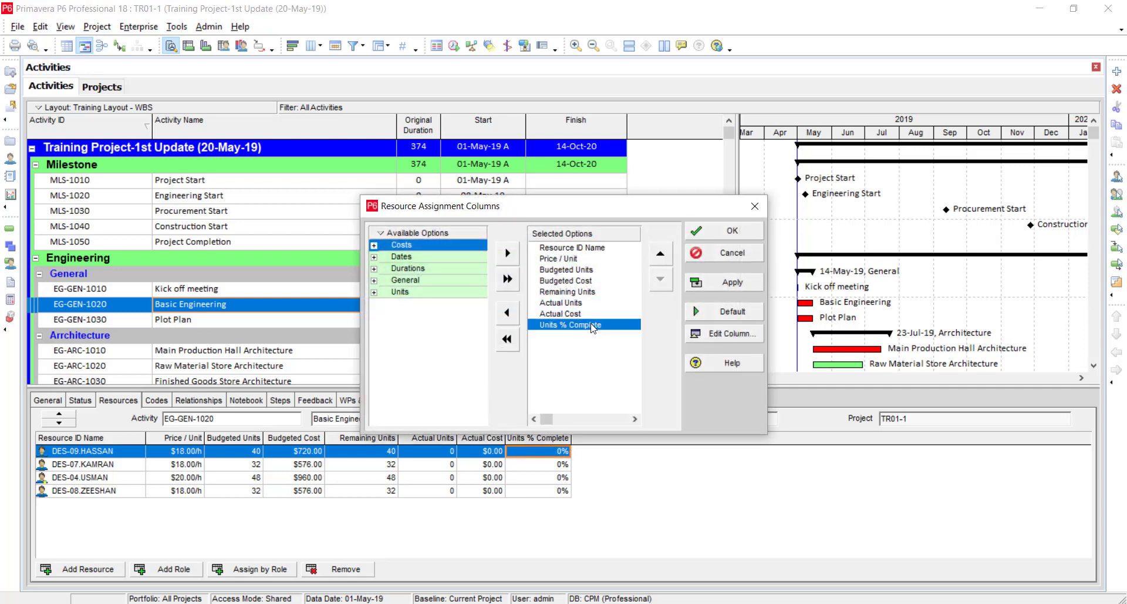
click(719, 235)
Set Units % Complete to 95% for resources DES-09, DES-07 and DES-04 on Basic Engineering.
click(556, 451)
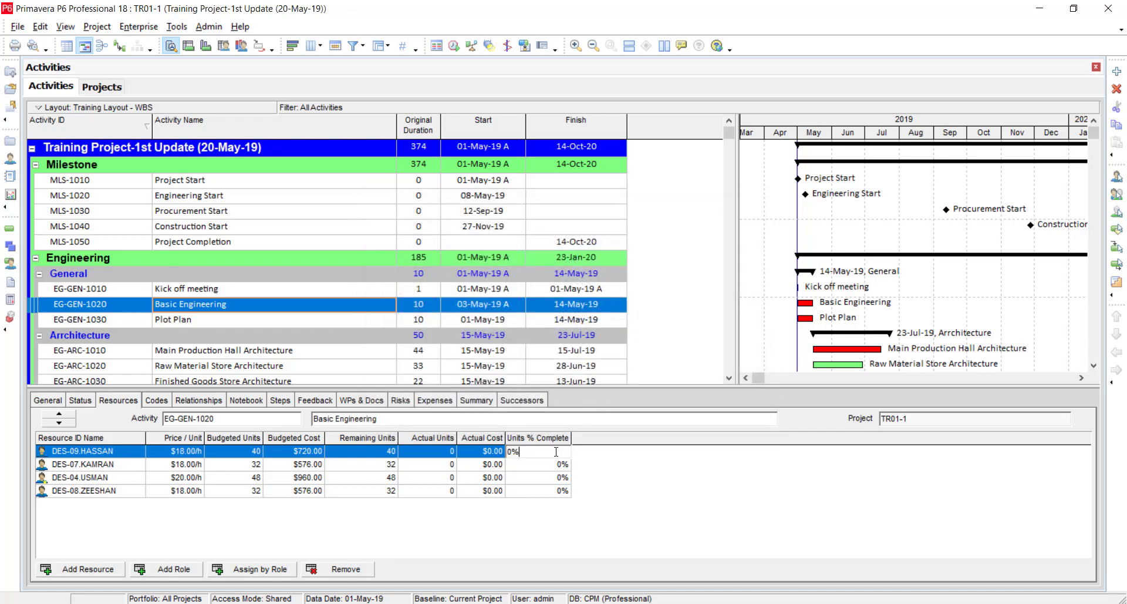
key(BackSpace)
key(BackSpace)
text(95)
key(Return)
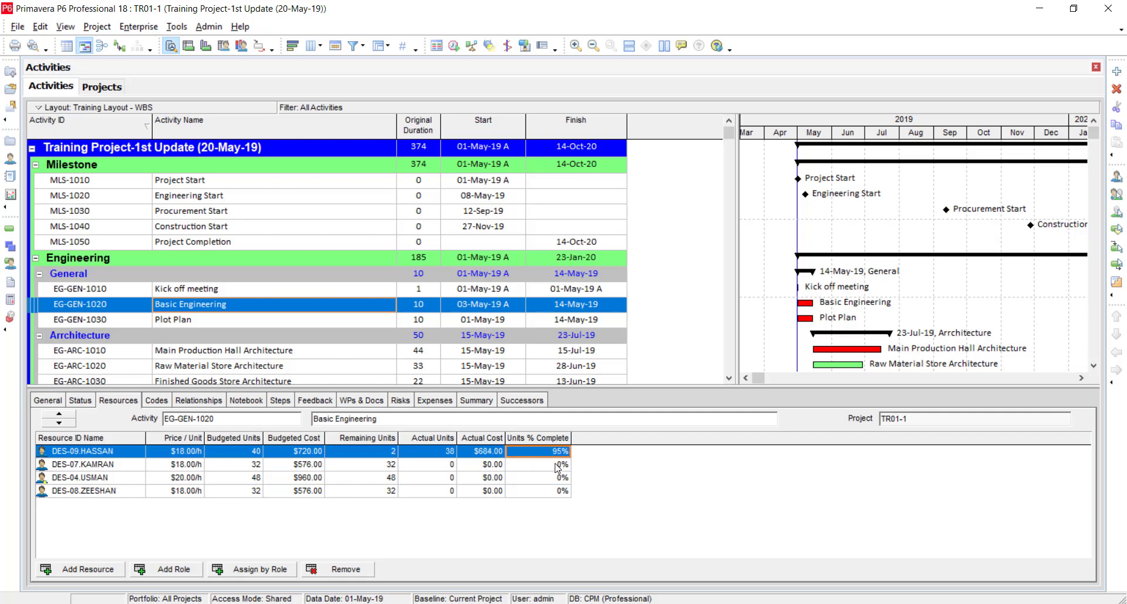
click(558, 464)
text(95)
key(Return)
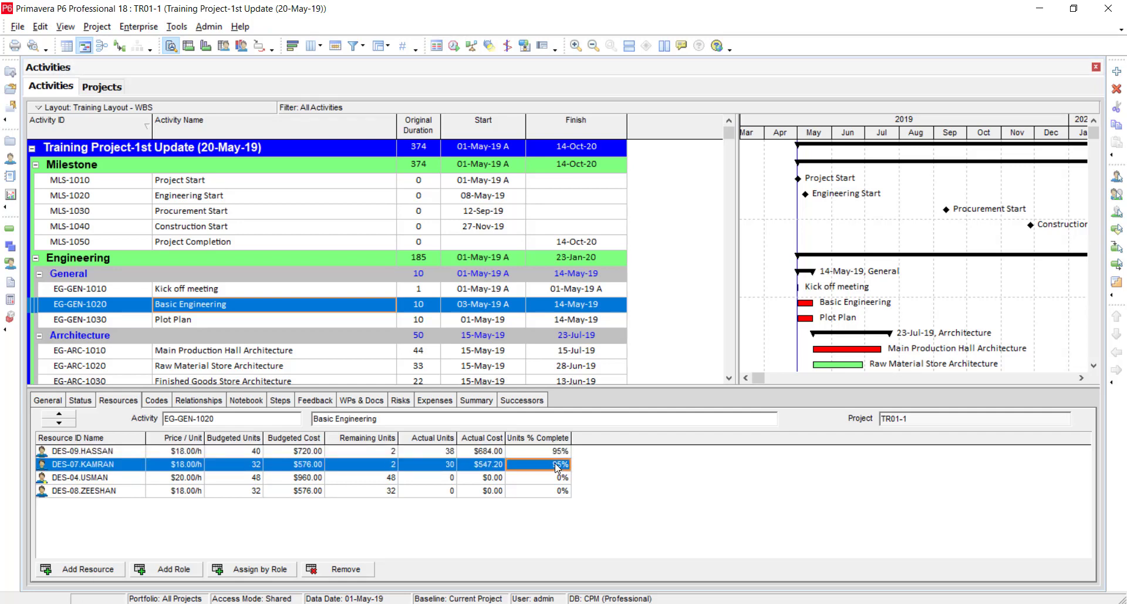
click(562, 478)
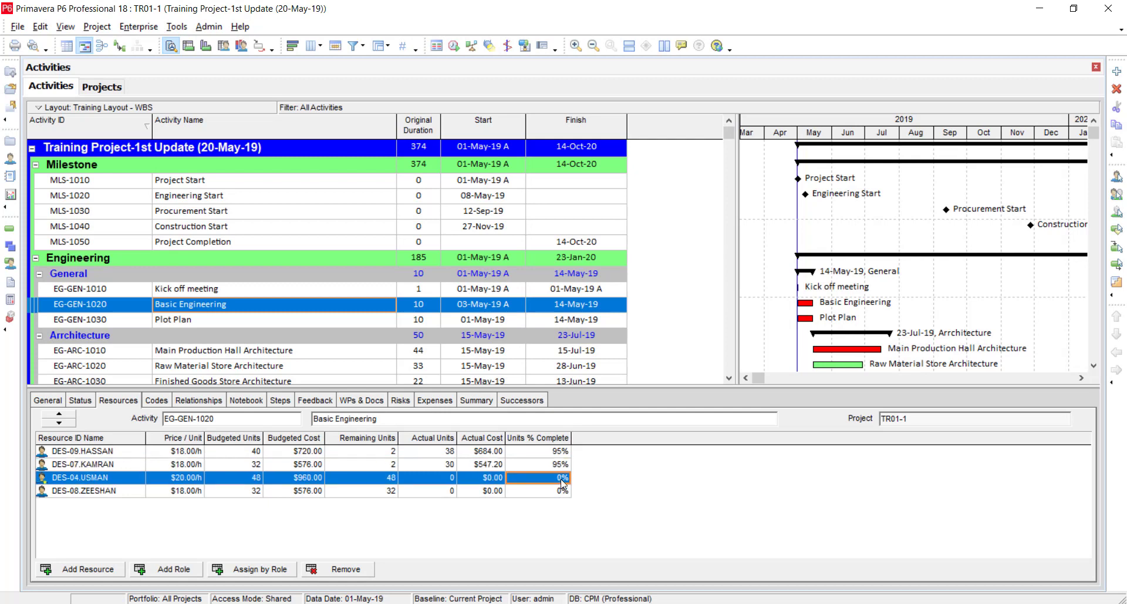
text(95)
Set the Actual Units of resource DES-08 on Basic Engineering to 30.
click(437, 491)
text(30)
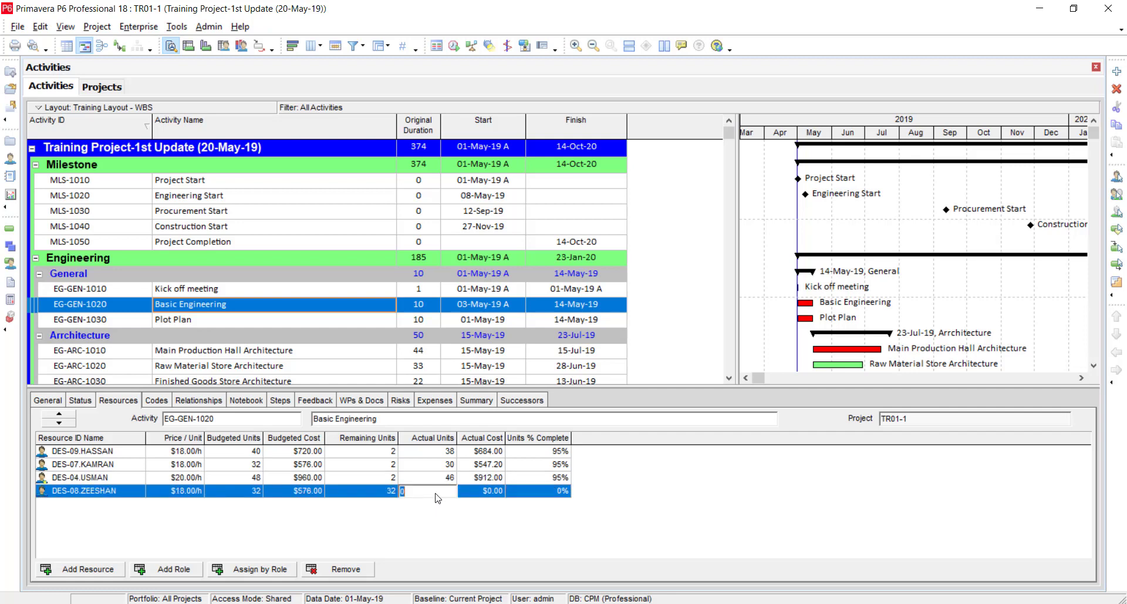
key(Tab)
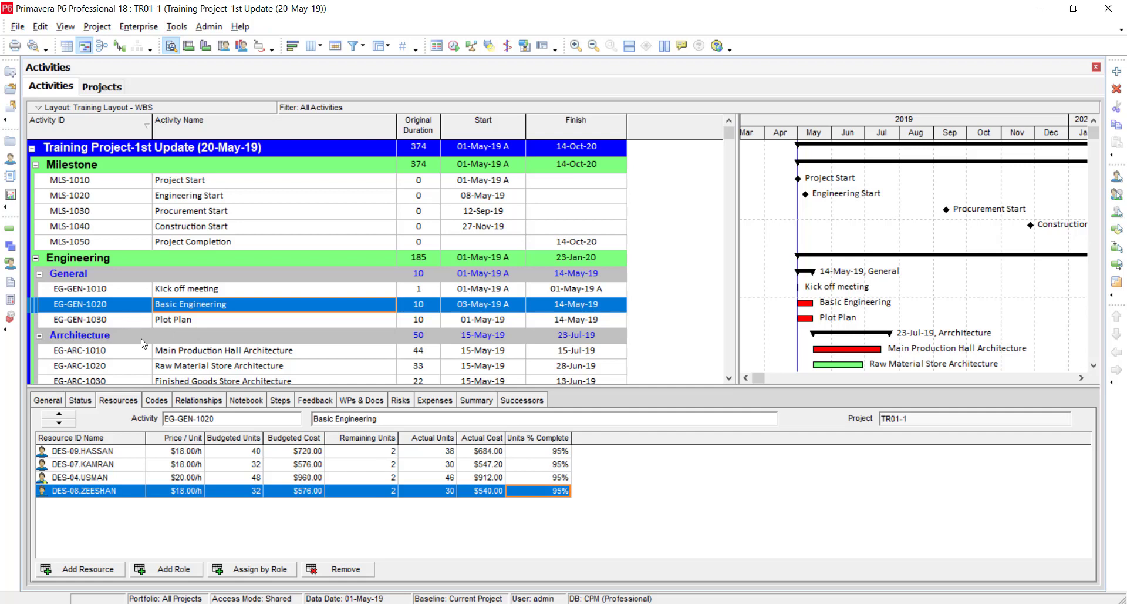
Check the overall Units % and labor units in the status details of Basic Engineering.
click(83, 402)
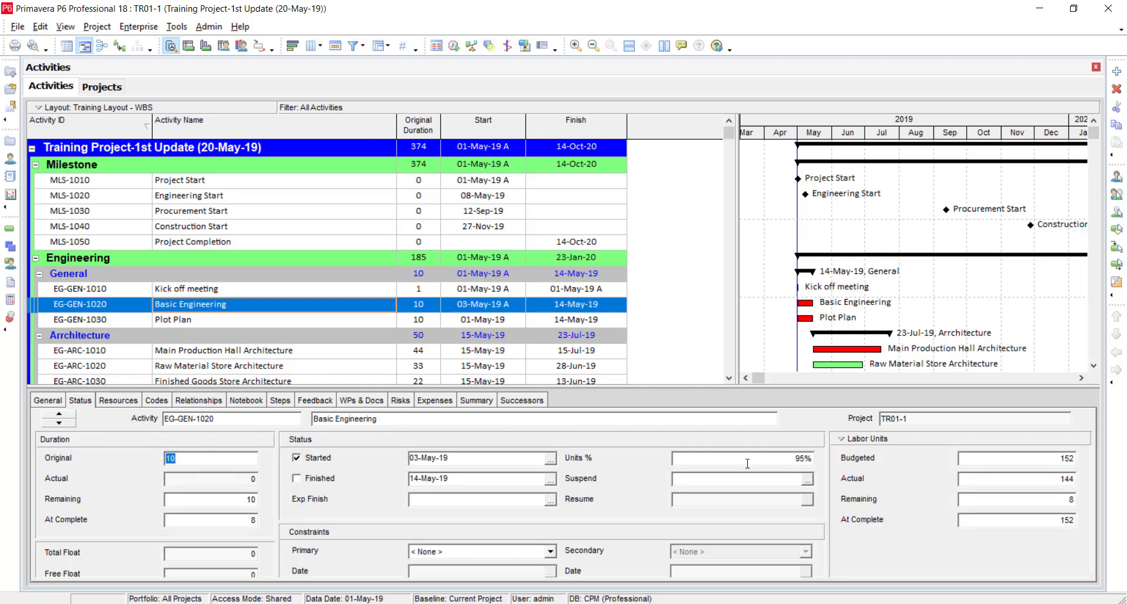
click(773, 457)
double_click(773, 458)
click(730, 380)
click(730, 380)
click(730, 380)
click(730, 380)
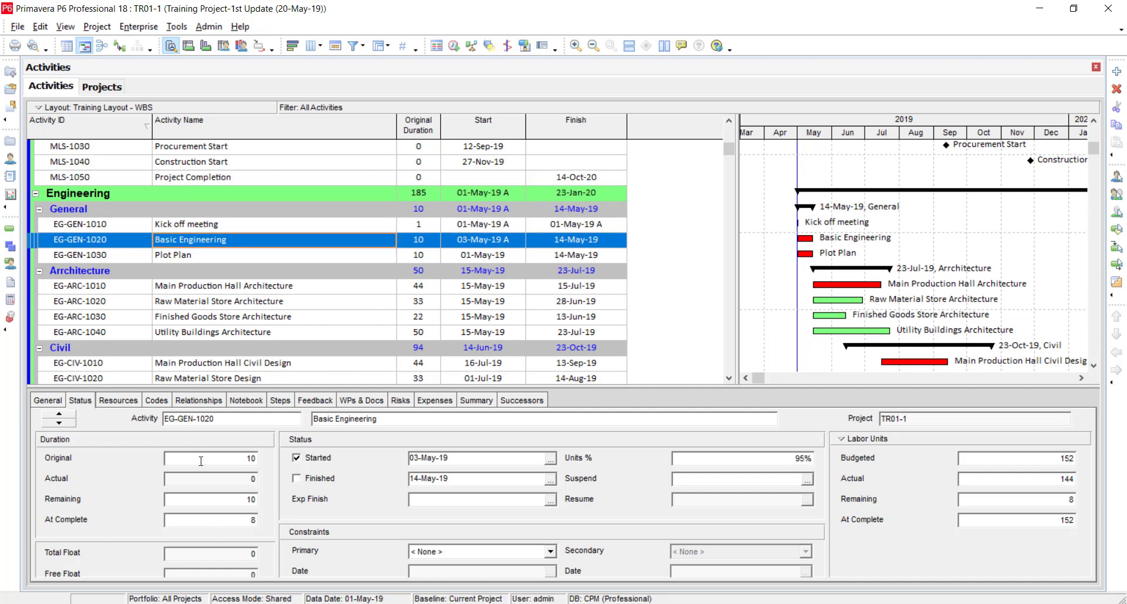
Set the remaining duration of Basic Engineering to 3.
click(197, 499)
text(3)
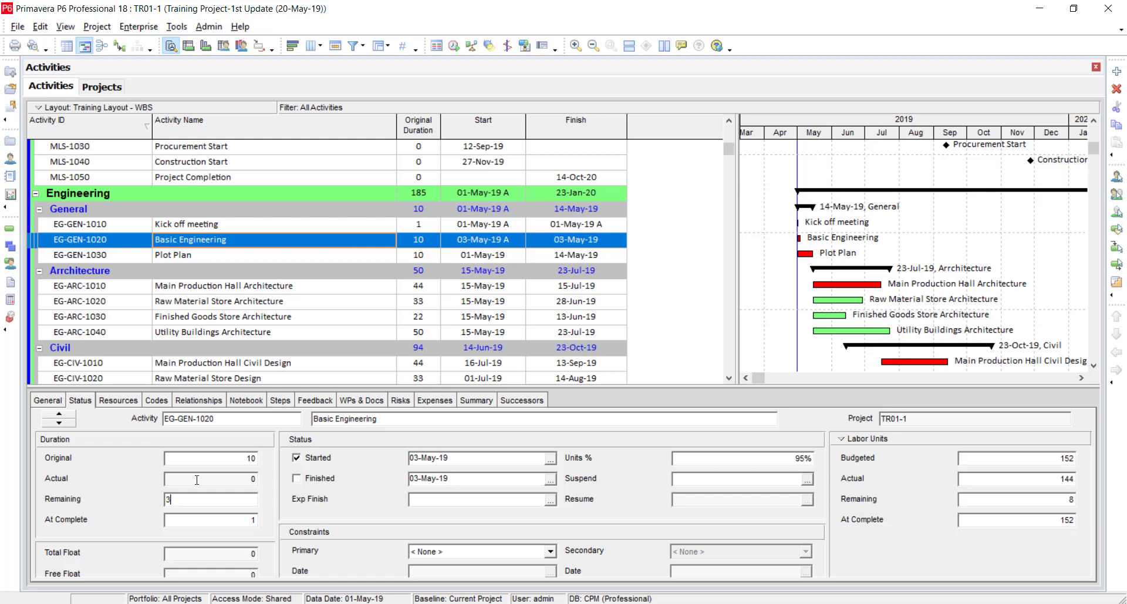
click(197, 479)
Schedule the project with the current data date set to 20-May-19.
key(F9)
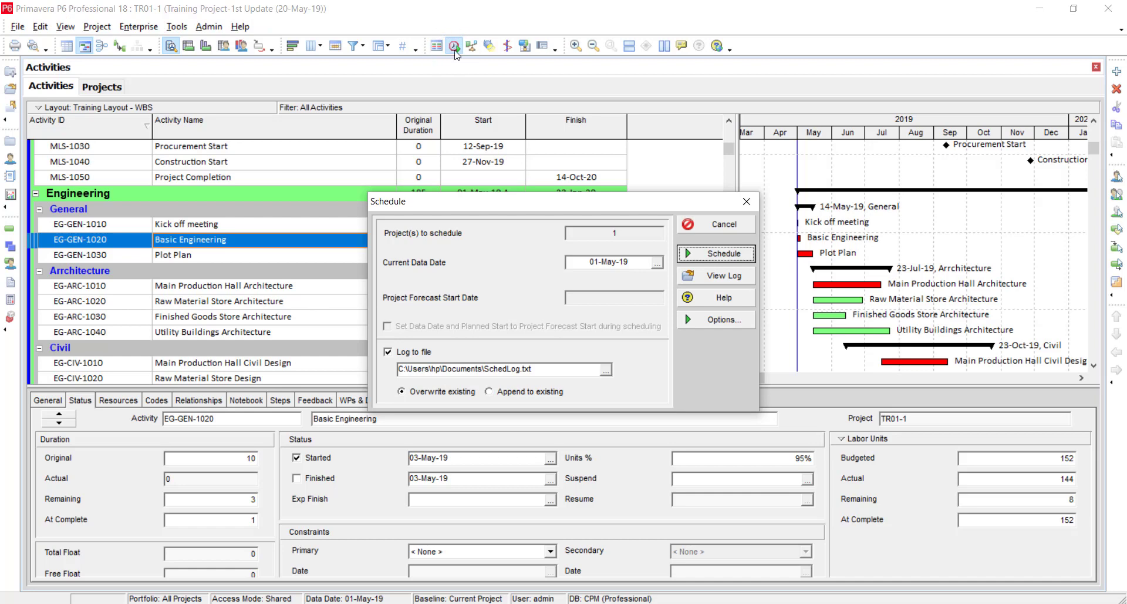
click(658, 263)
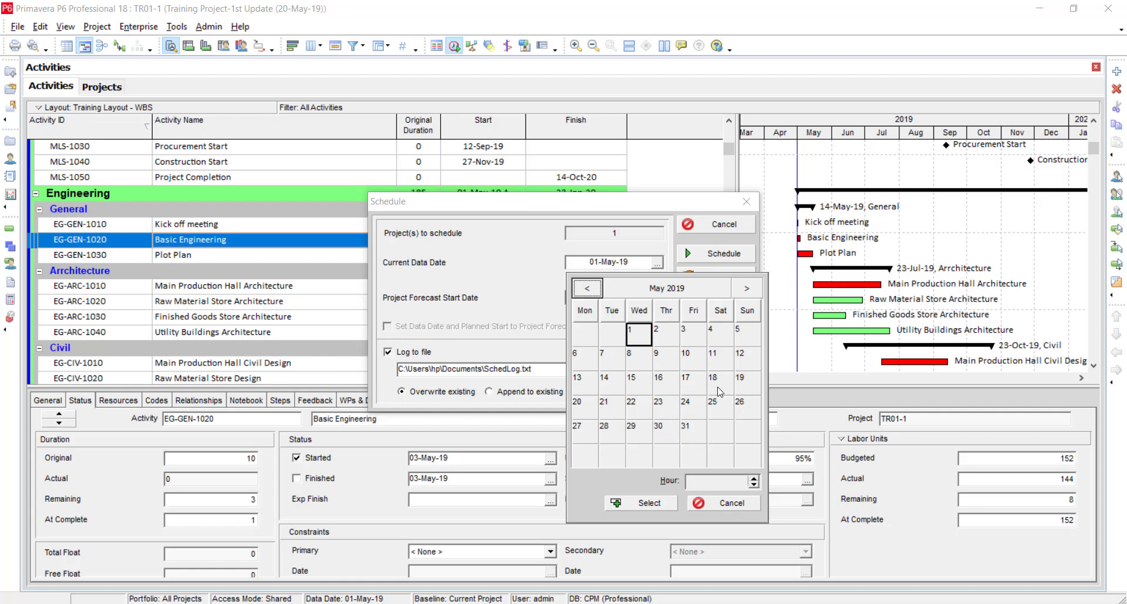
click(580, 404)
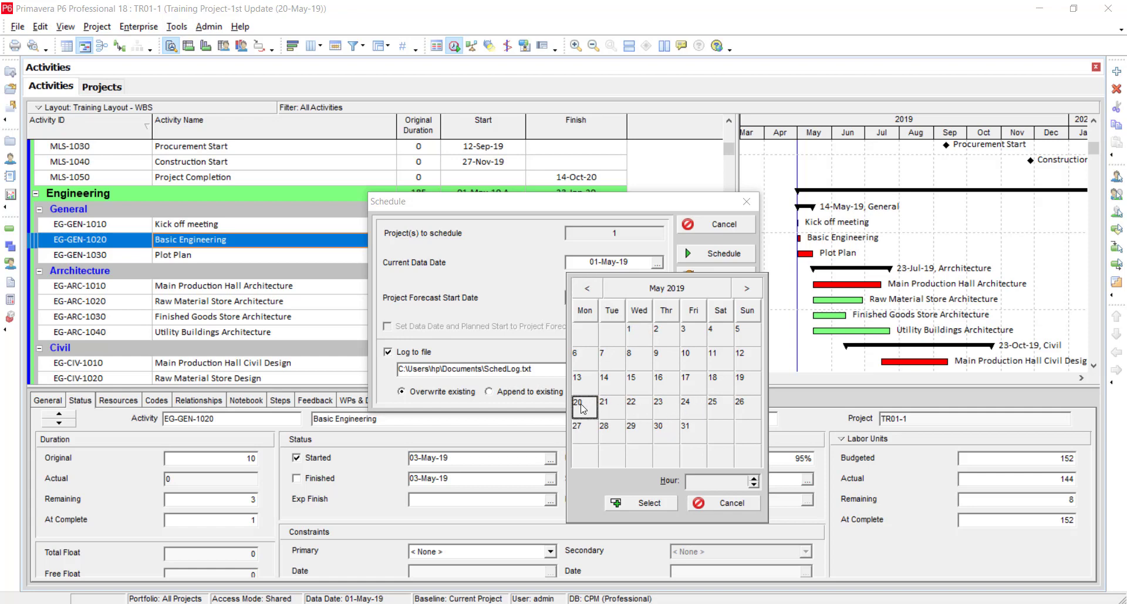
double_click(581, 406)
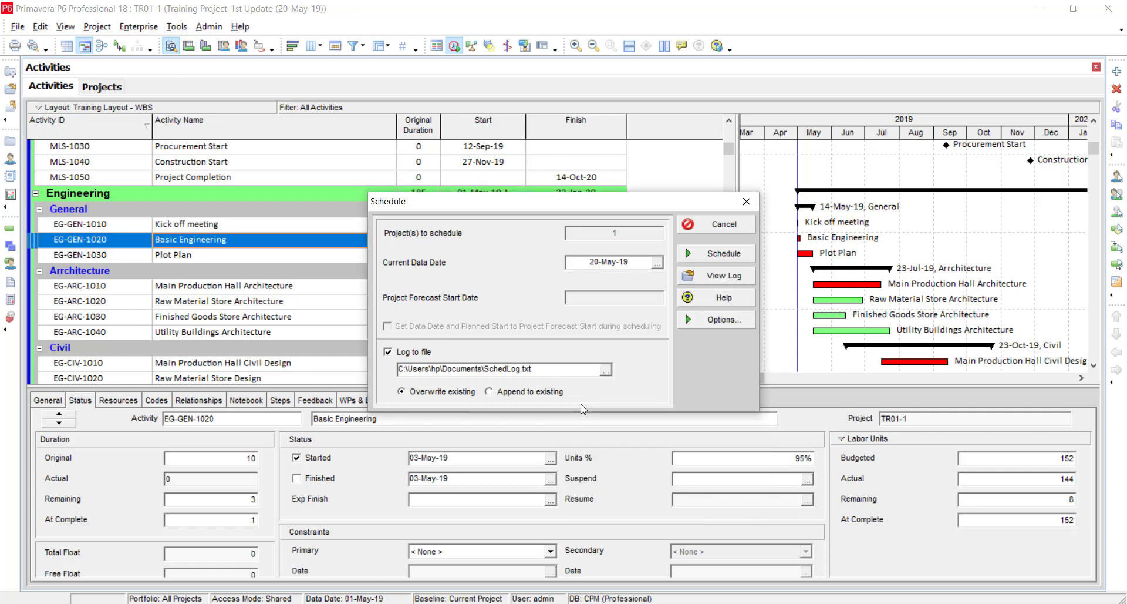
click(688, 258)
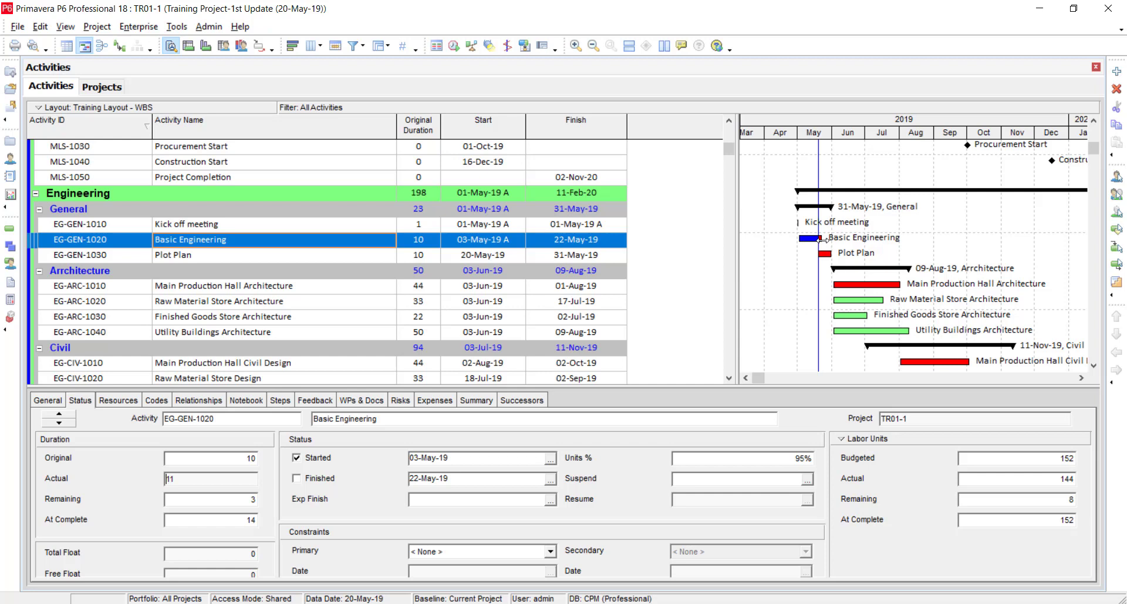
Check the actual, remaining and at-complete durations of Basic Engineering in its status details.
click(218, 477)
click(198, 500)
click(213, 525)
click(211, 498)
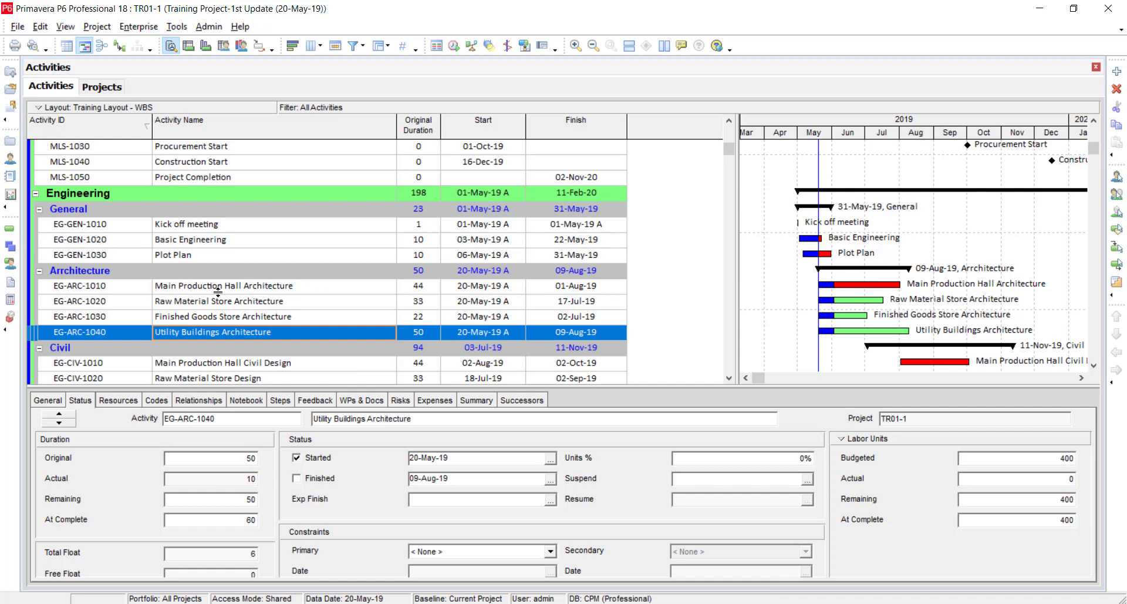
Set Units % Complete to 10% for Main Production Hall and Raw Material Store Architecture, 5% for Finished Goods Store and 3% for Utility Buildings.
click(248, 290)
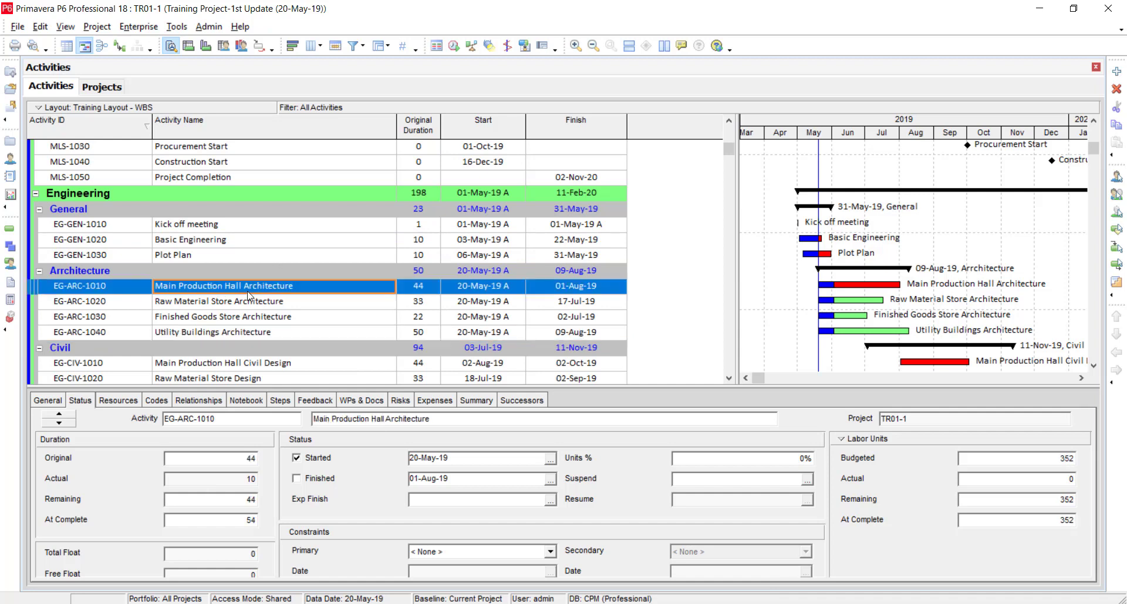
key(Down)
key(Down)
key(Down)
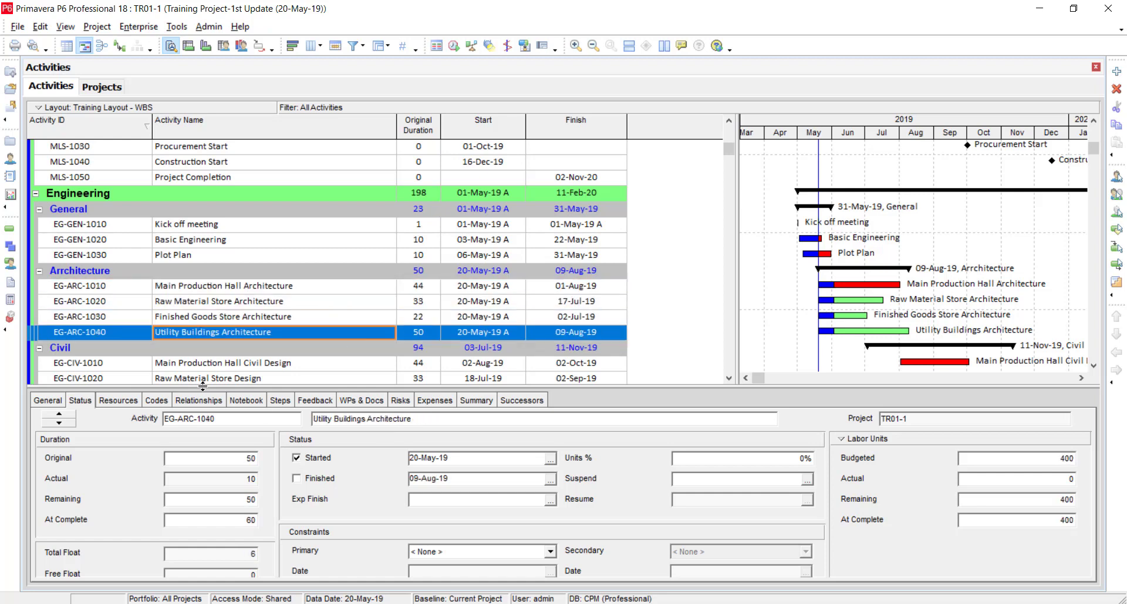
click(119, 401)
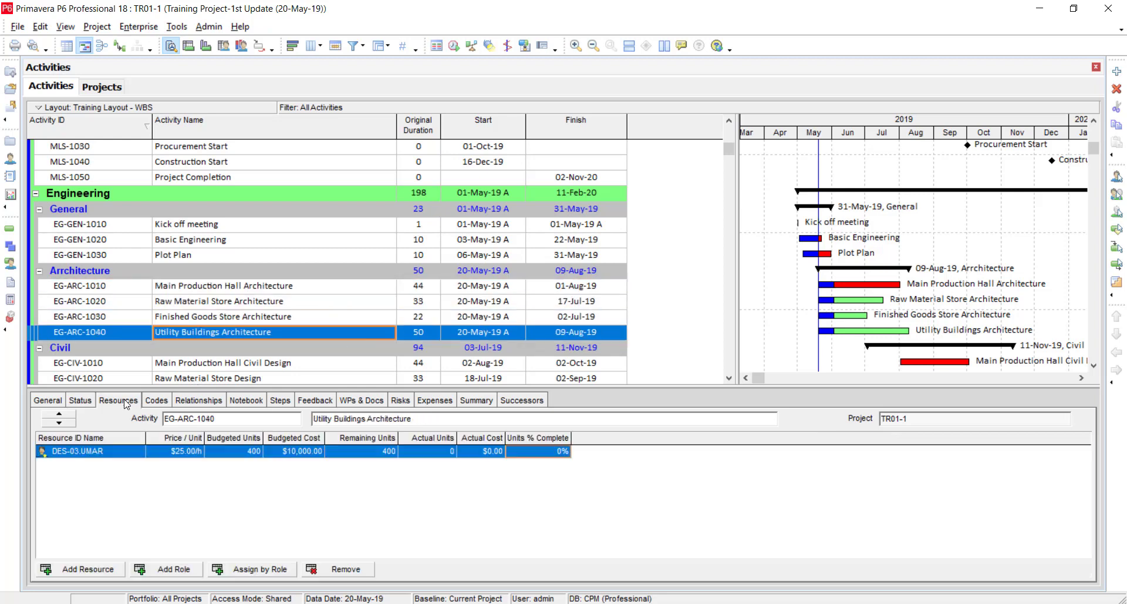
click(227, 287)
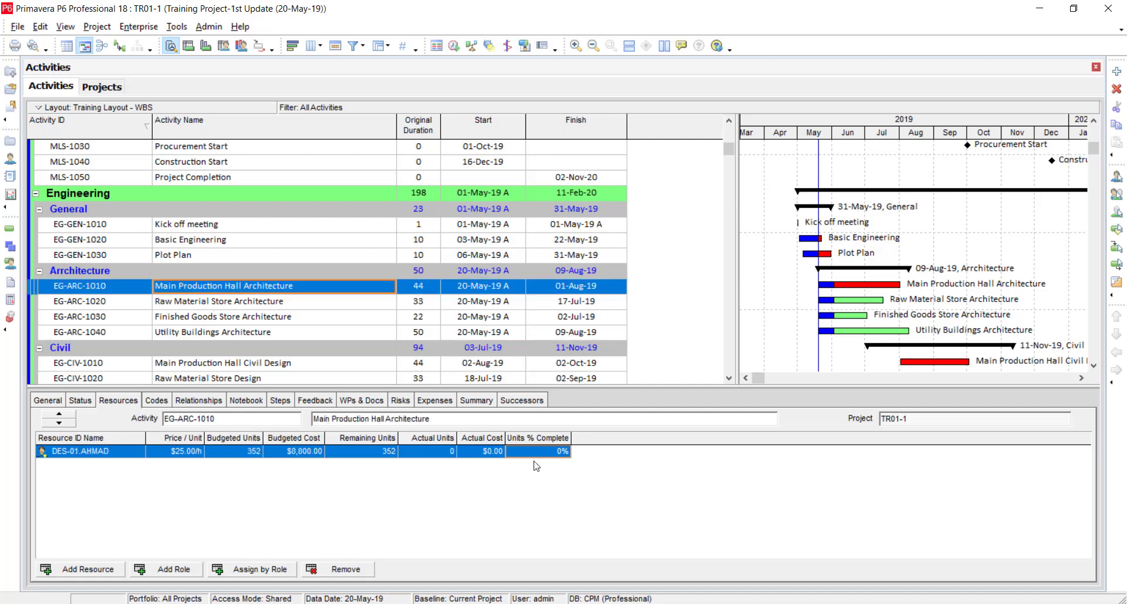
key(Down)
key(Down)
key(Down)
Widen the activity table and add the Labor Units % Complete, Units % Complete and Activity % Complete columns after Finish.
scroll(729, 120, up, 4)
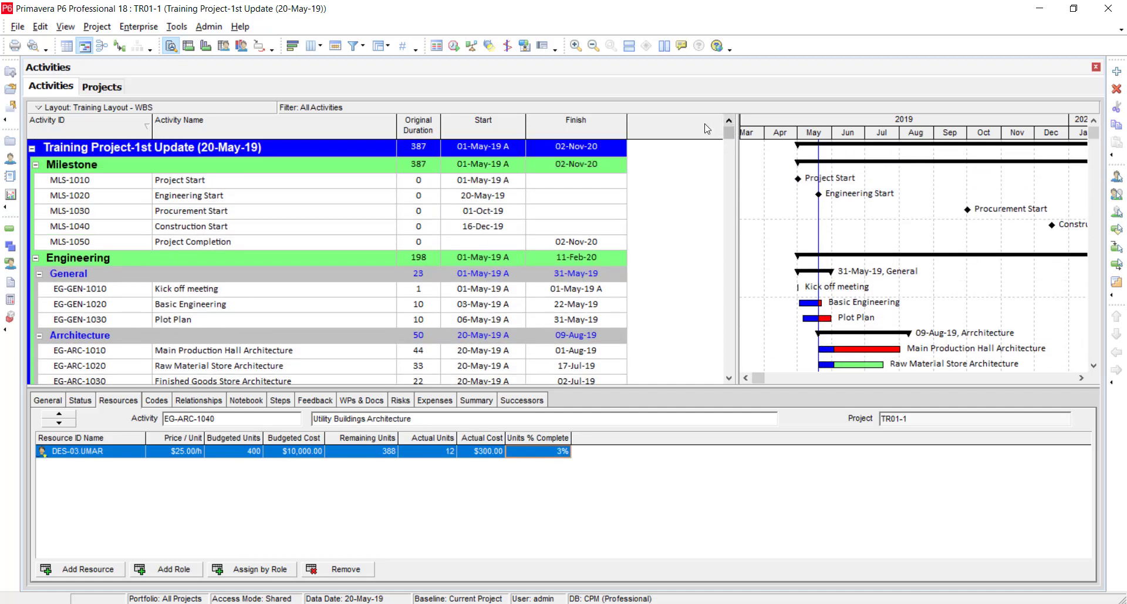
drag(736, 192, 916, 176)
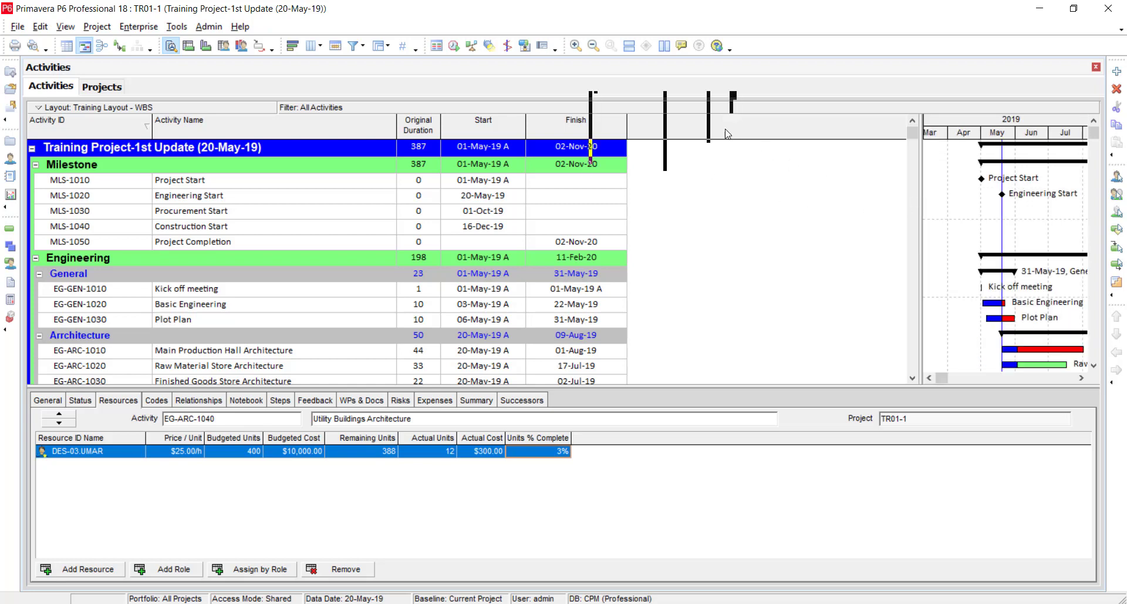
right_click(683, 129)
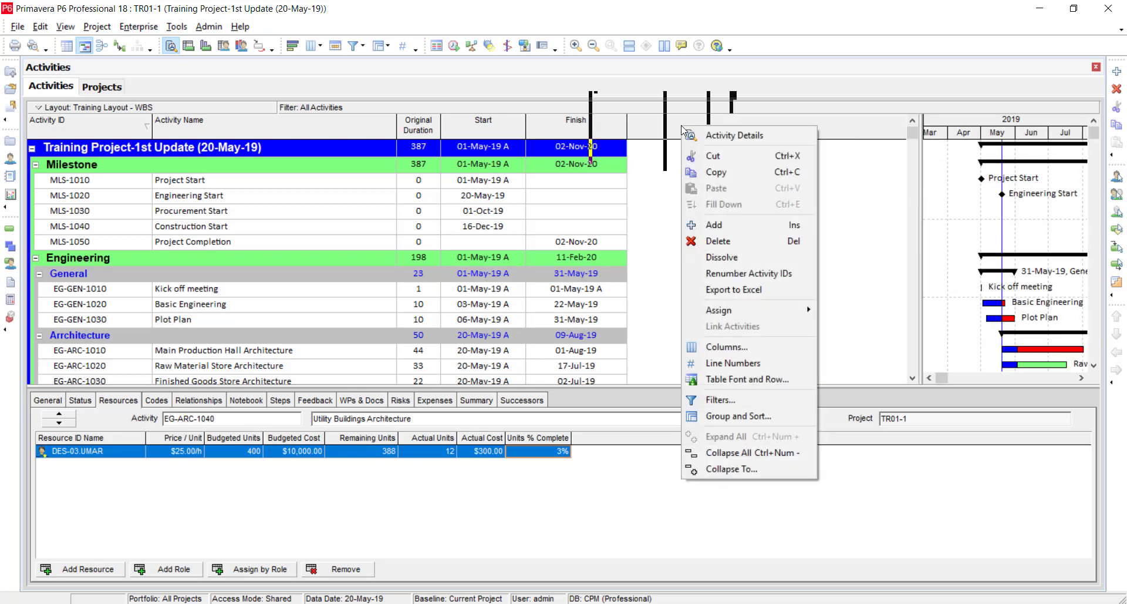
click(717, 352)
double_click(260, 297)
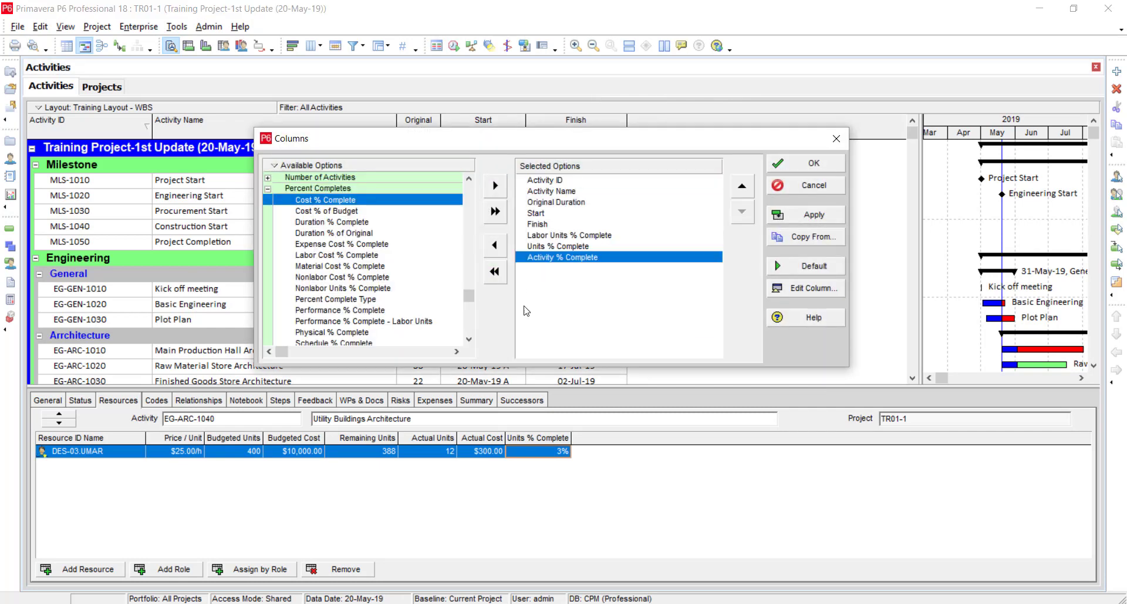
click(797, 216)
click(805, 167)
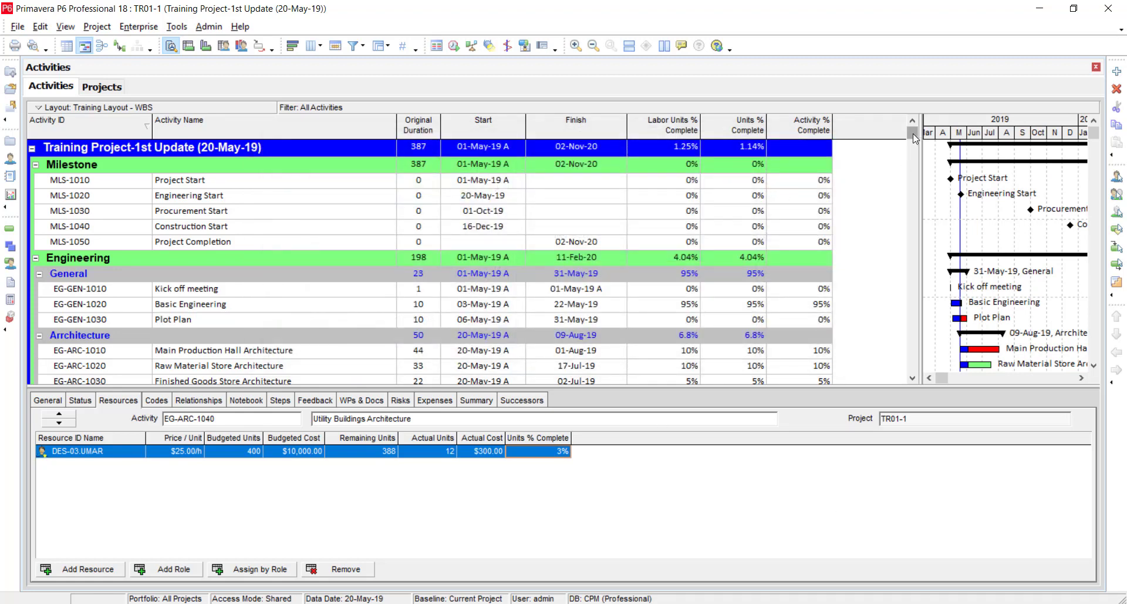
Add the Budgeted Labor Units and Actual Labor Units columns after Activity % Complete and widen the activity table to show them.
drag(914, 139, 914, 143)
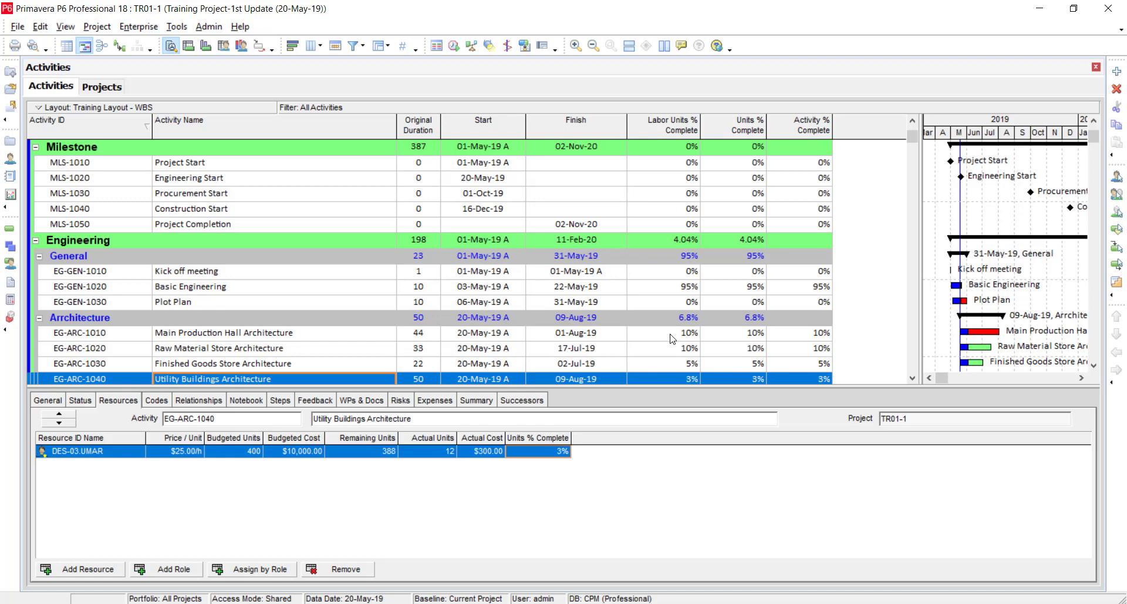
right_click(853, 124)
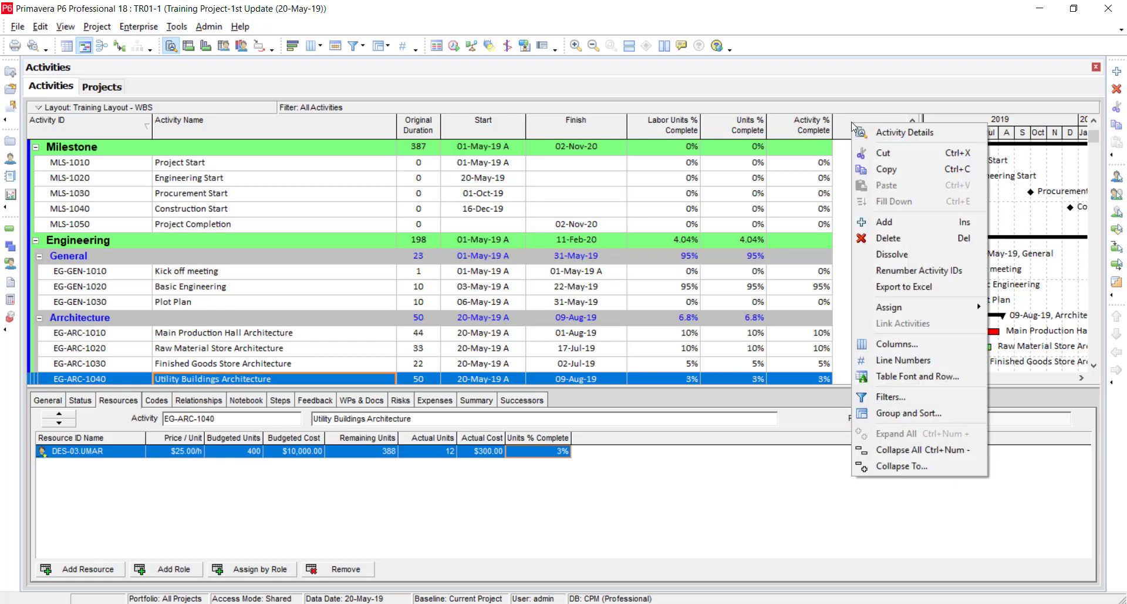
click(895, 345)
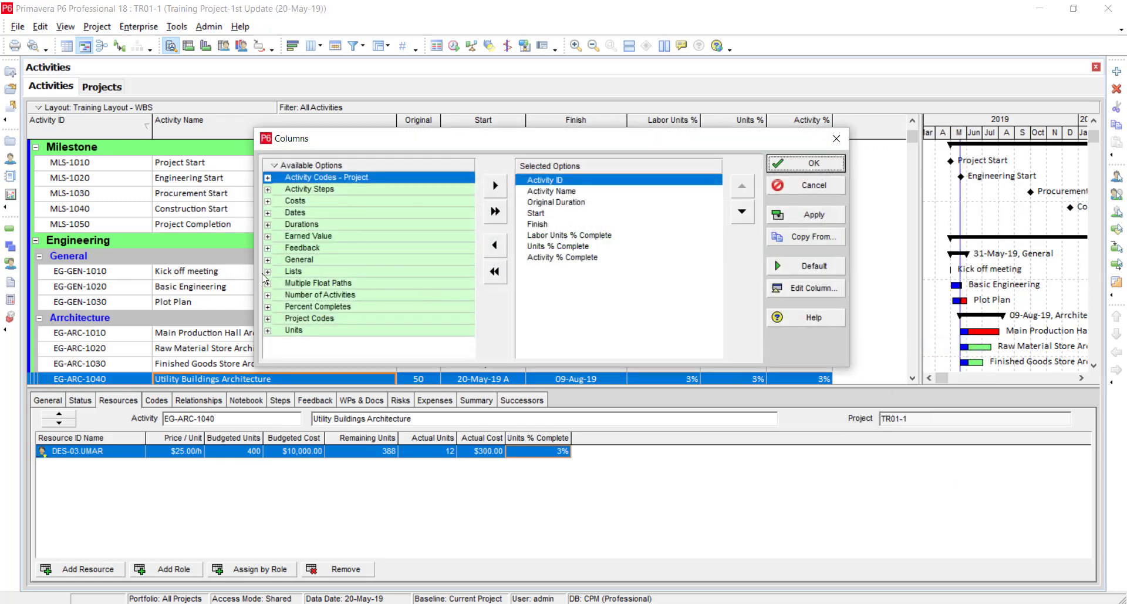
click(267, 330)
click(554, 257)
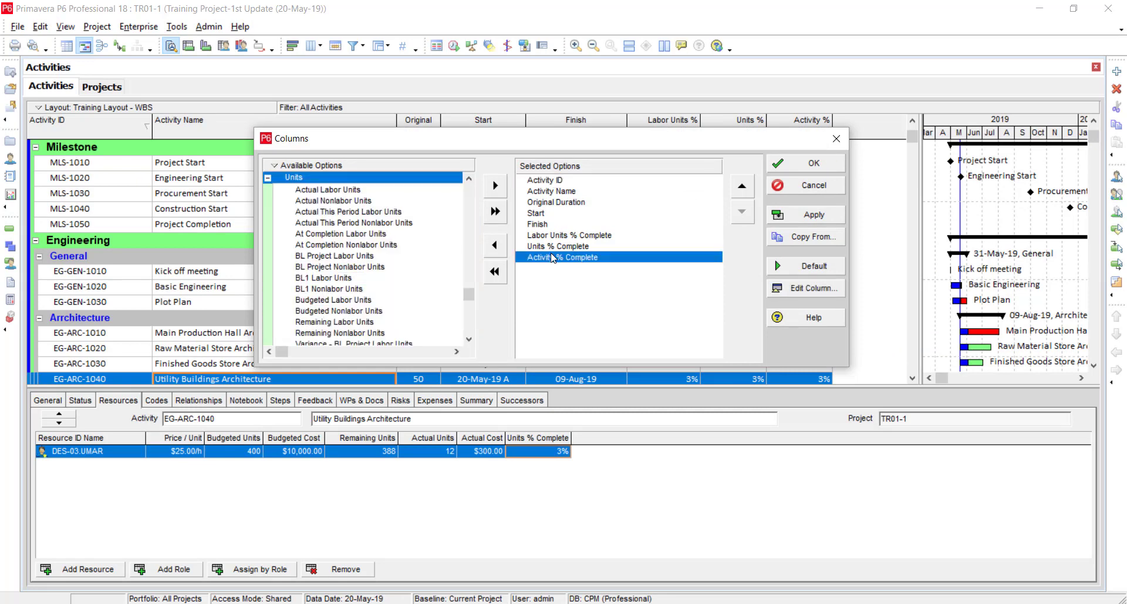
double_click(364, 300)
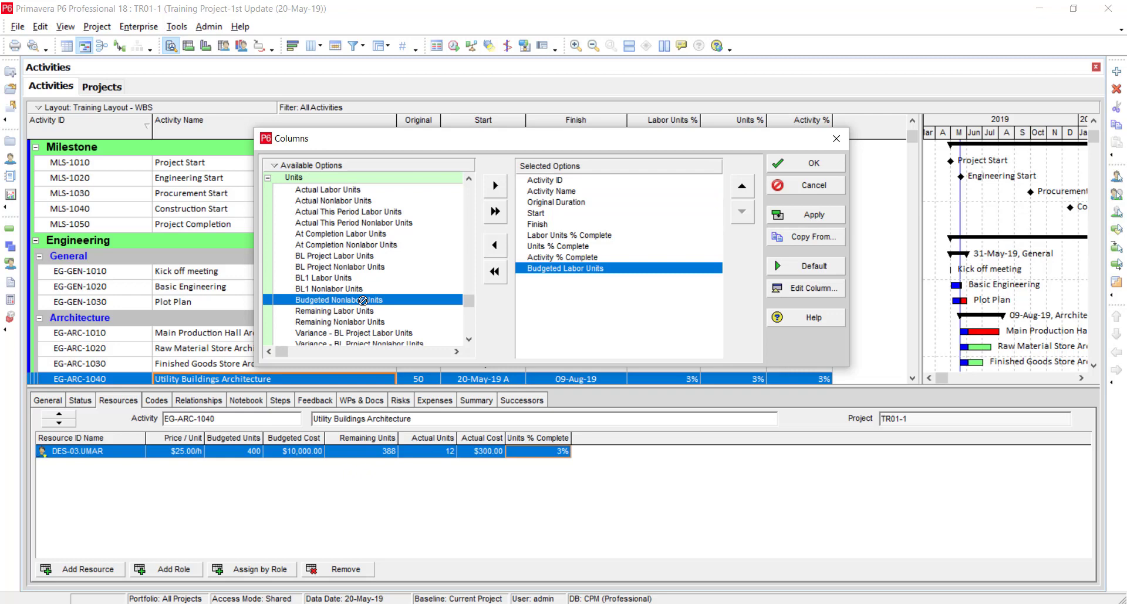
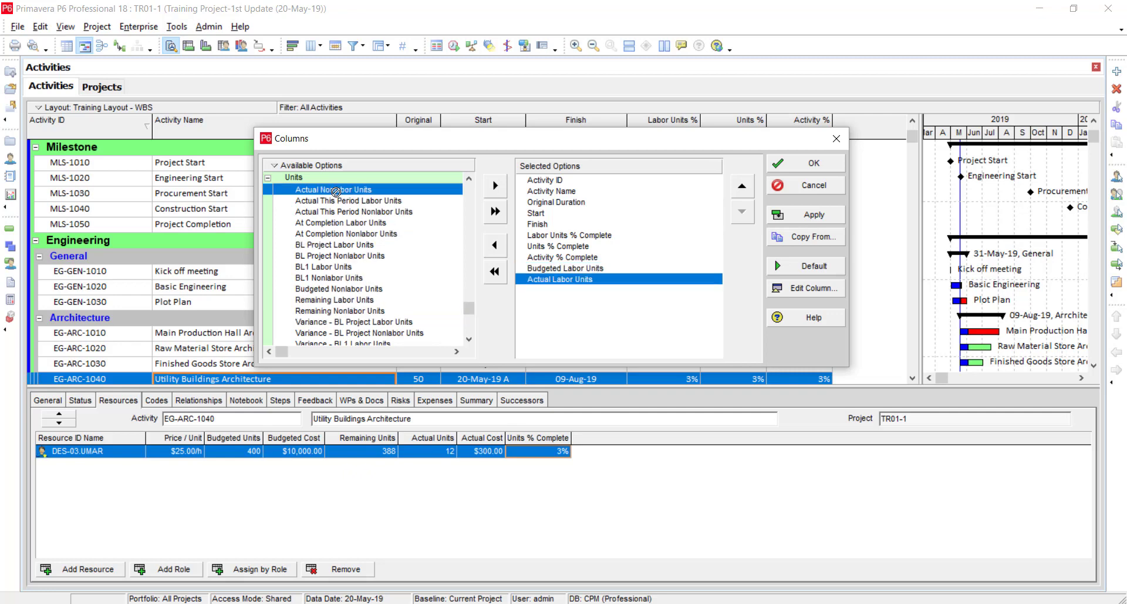
click(813, 214)
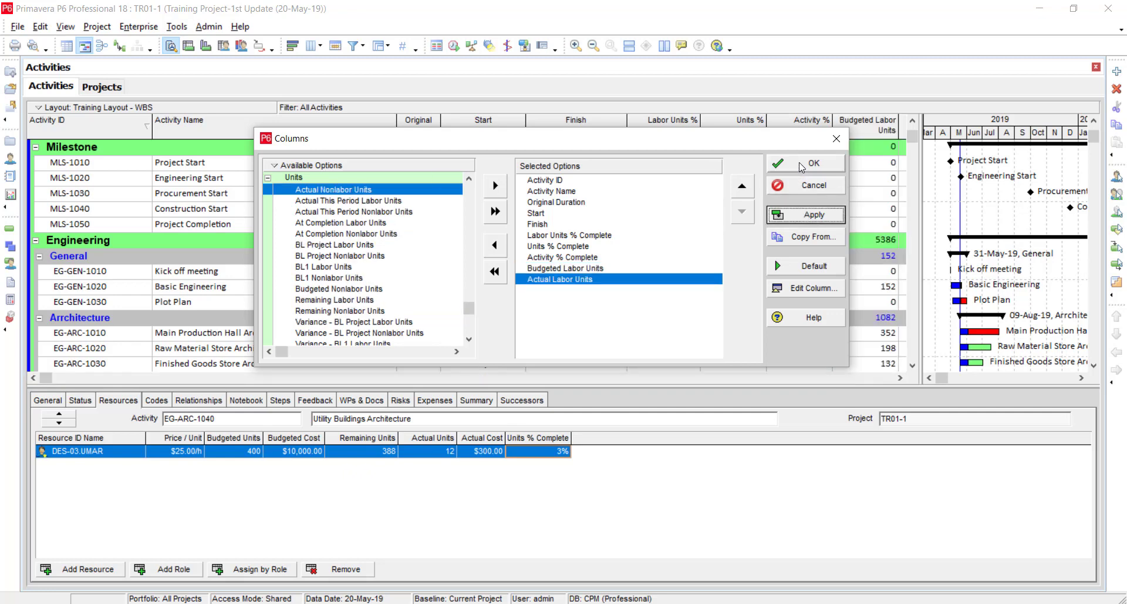
click(802, 164)
drag(921, 326, 1035, 323)
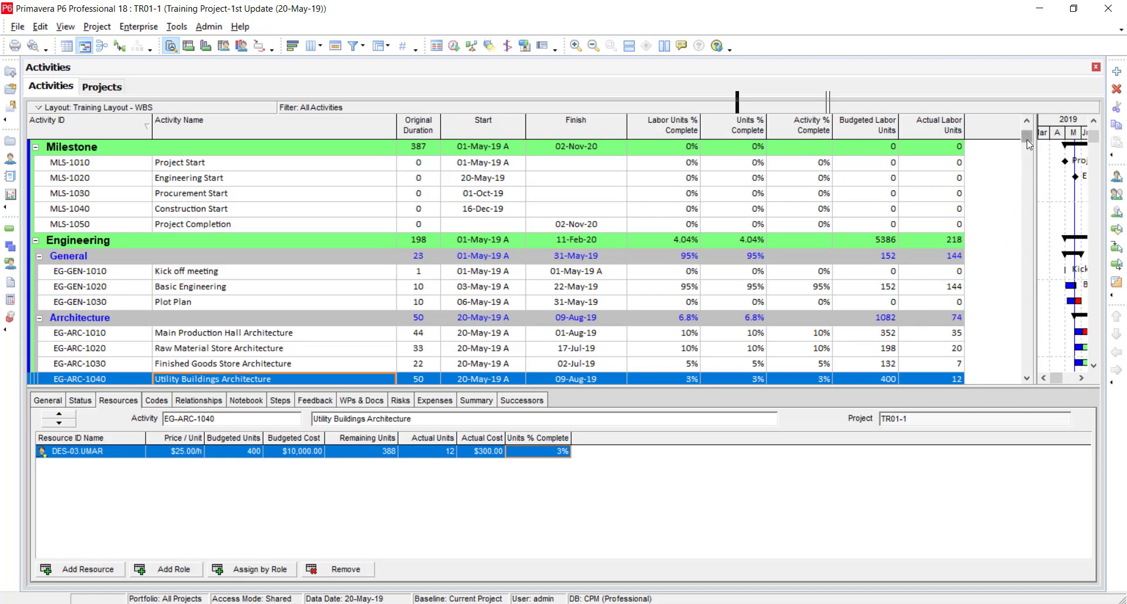
Remove the Units % Complete and Activity % Complete columns from the activity table and slightly widen the Actual Labor Units column.
drag(1029, 144, 1031, 128)
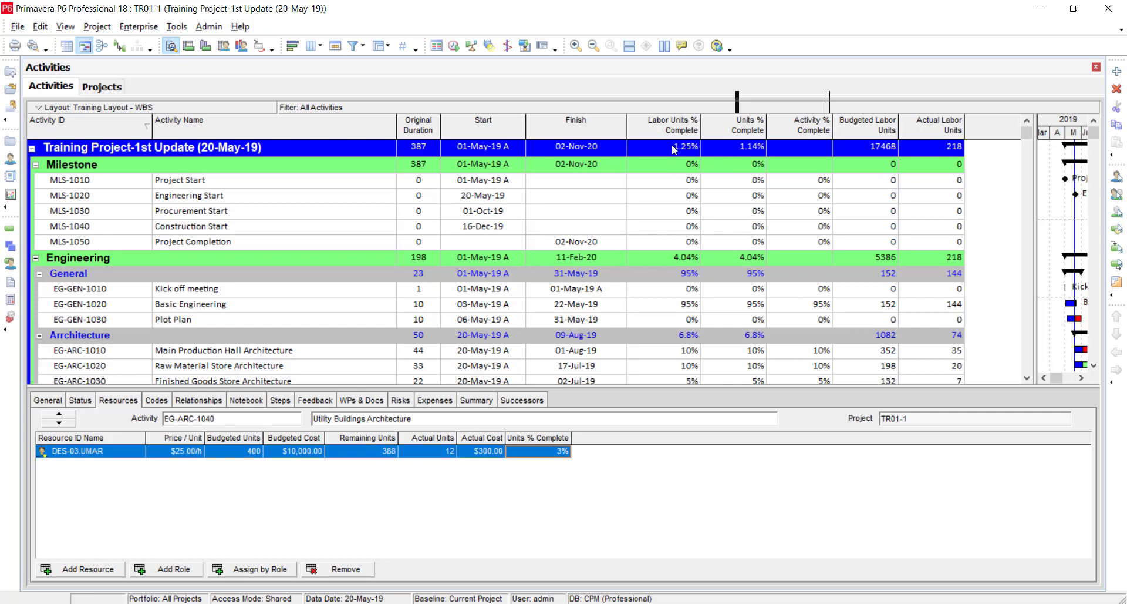
right_click(740, 125)
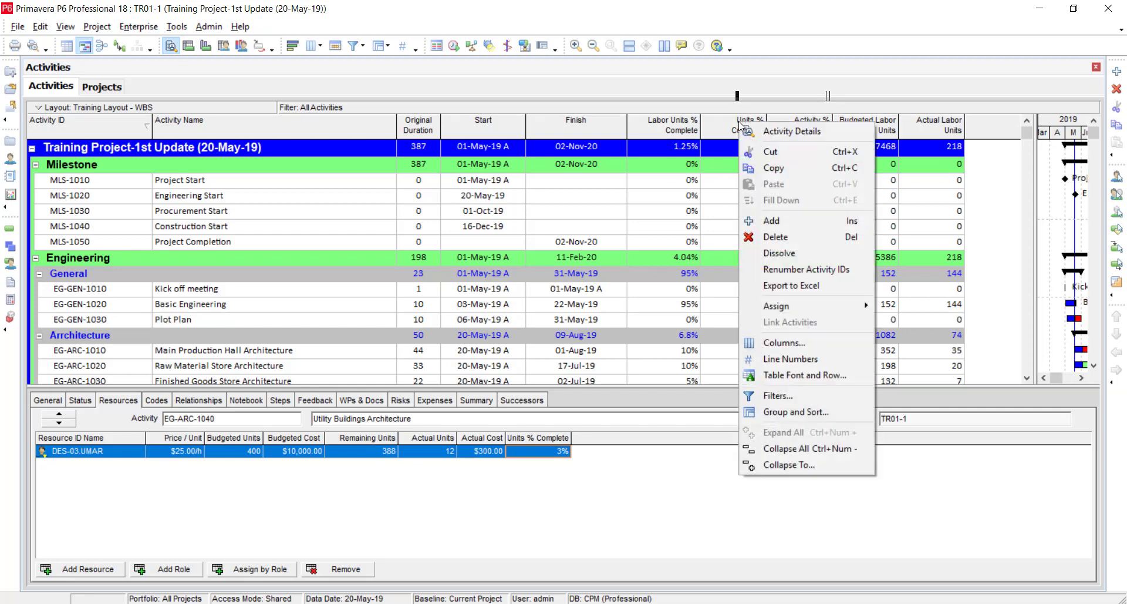
click(767, 342)
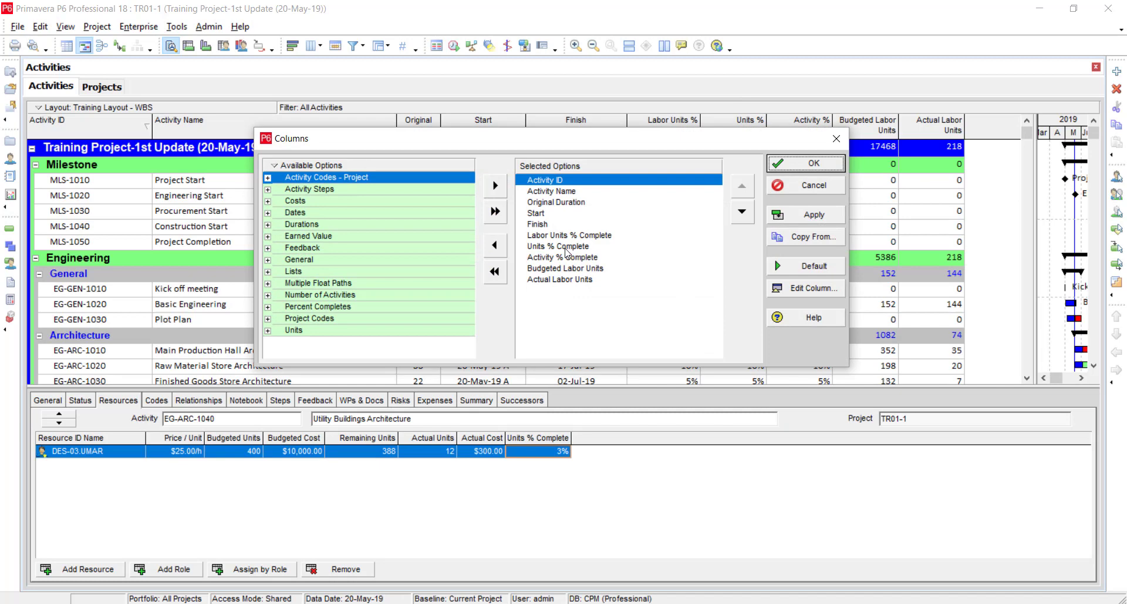
drag(567, 247, 566, 256)
click(495, 245)
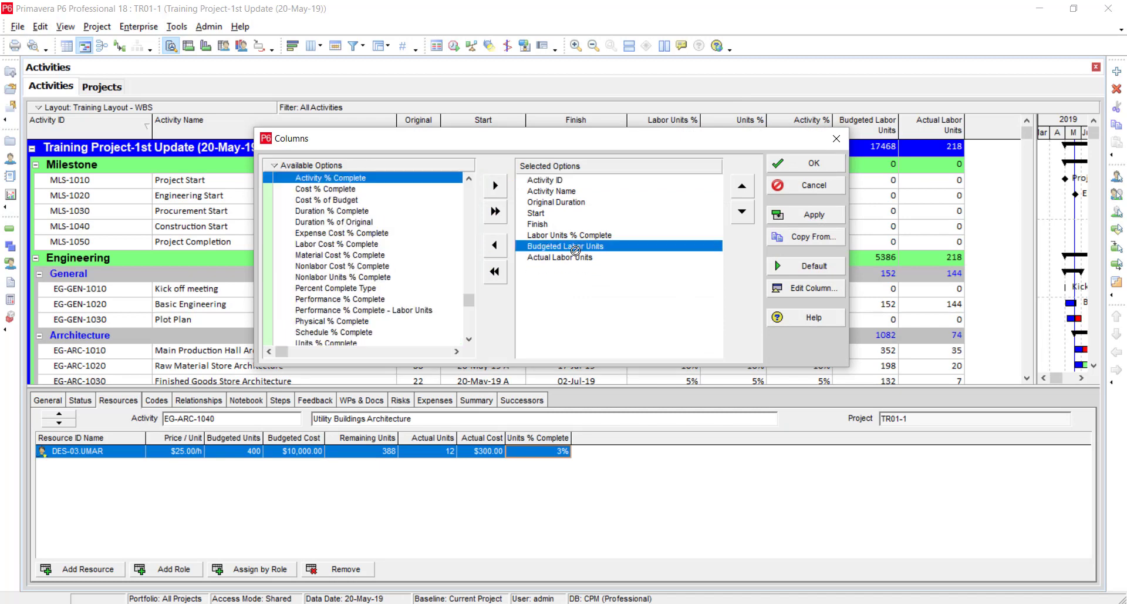
click(814, 215)
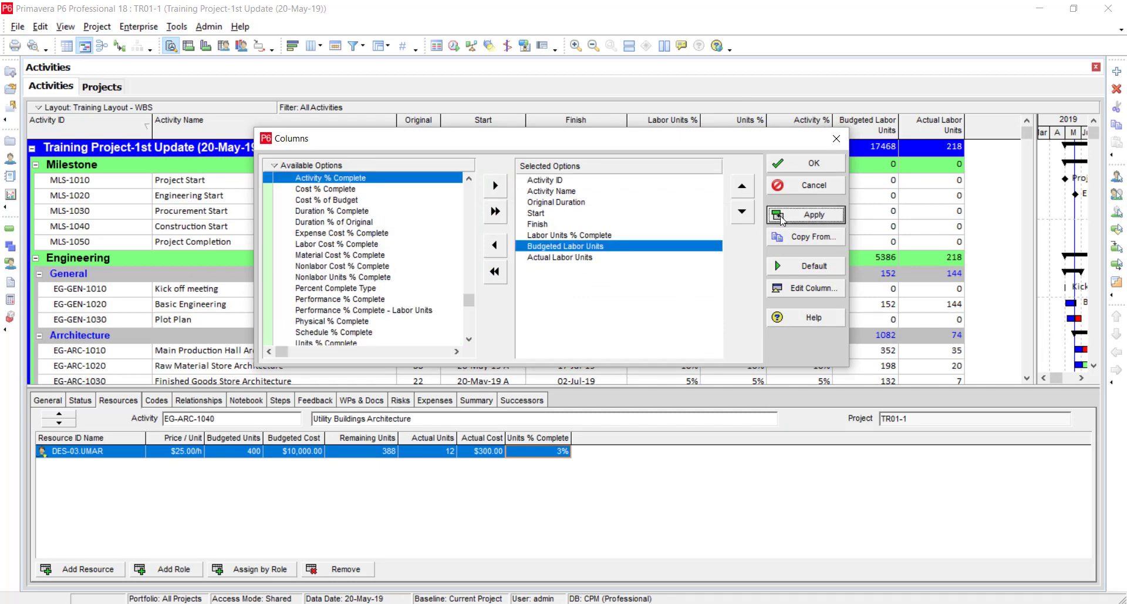
click(803, 167)
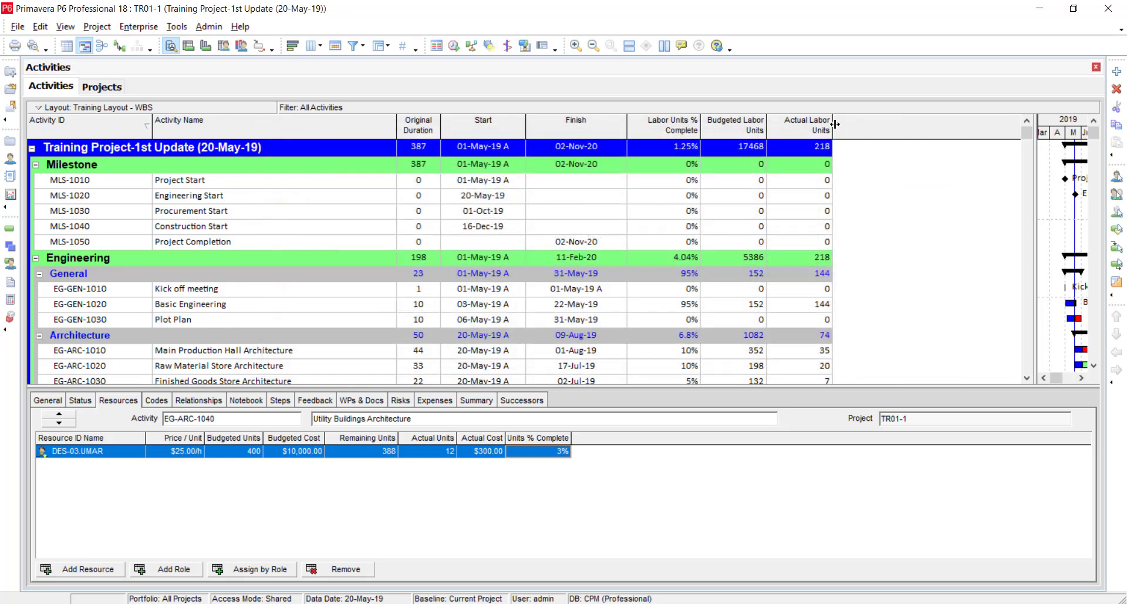
drag(835, 124, 843, 123)
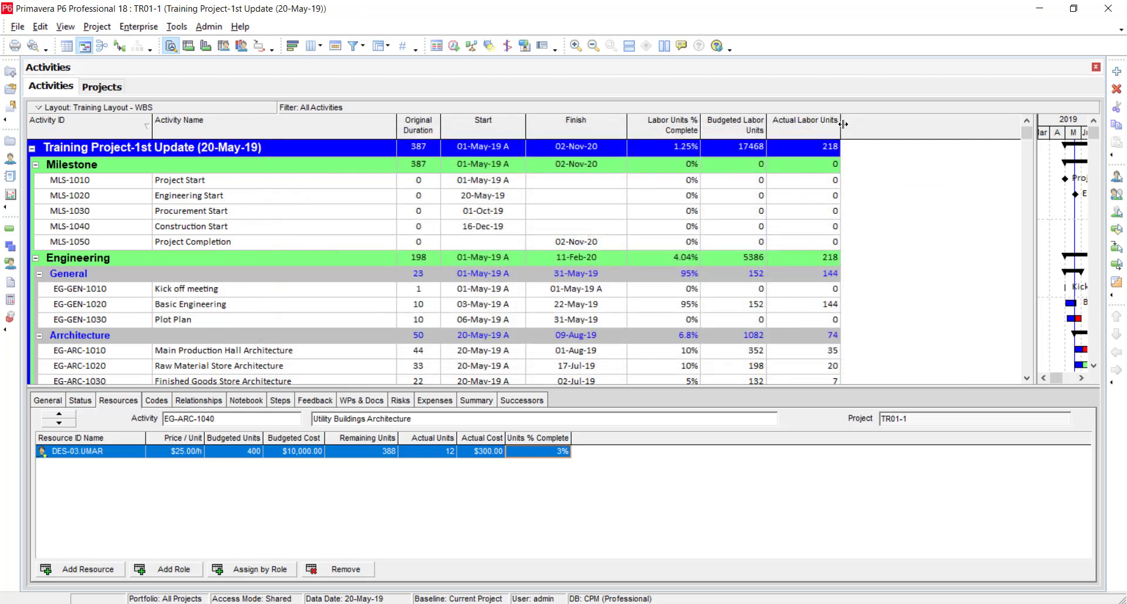